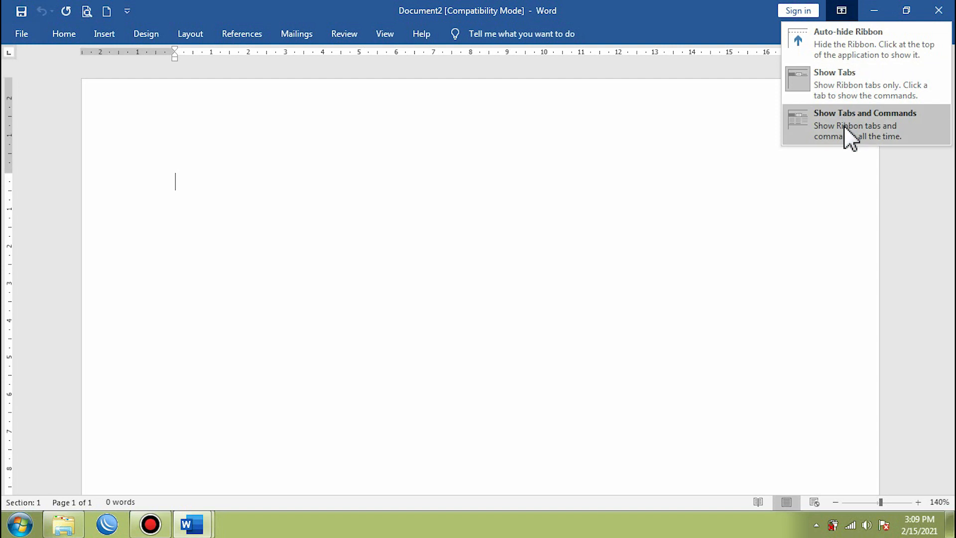
# Step: Set the ribbon to always show both its tabs and commands
pyautogui.click(845, 125)
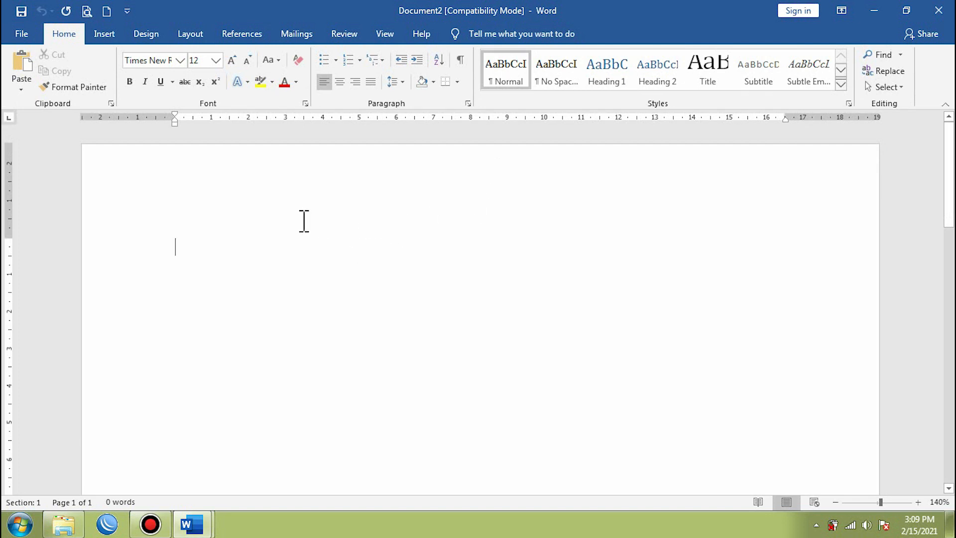
# Step: Try drawing a text box about 2.6 cm high and 5.9 cm wide with a short line below it, and undo both
pyautogui.click(104, 35)
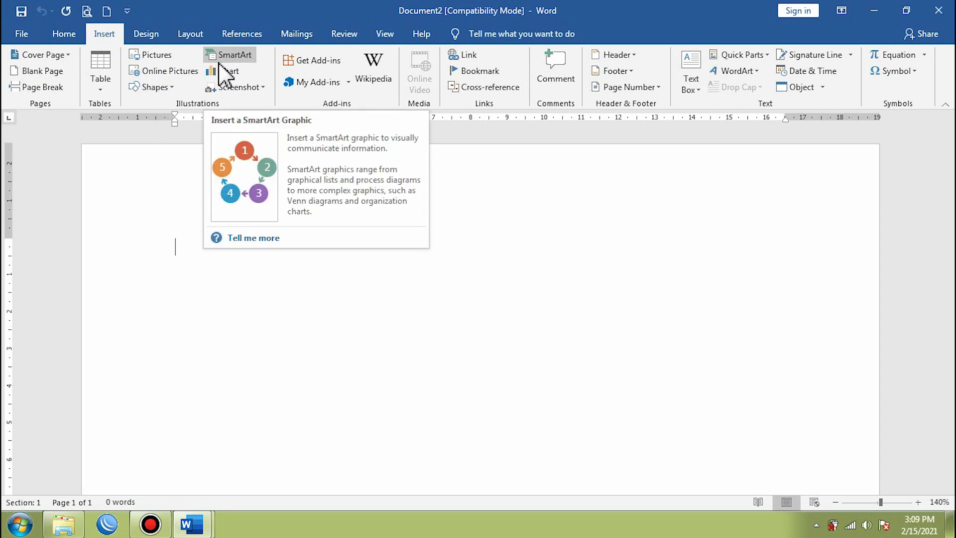
pyautogui.click(171, 92)
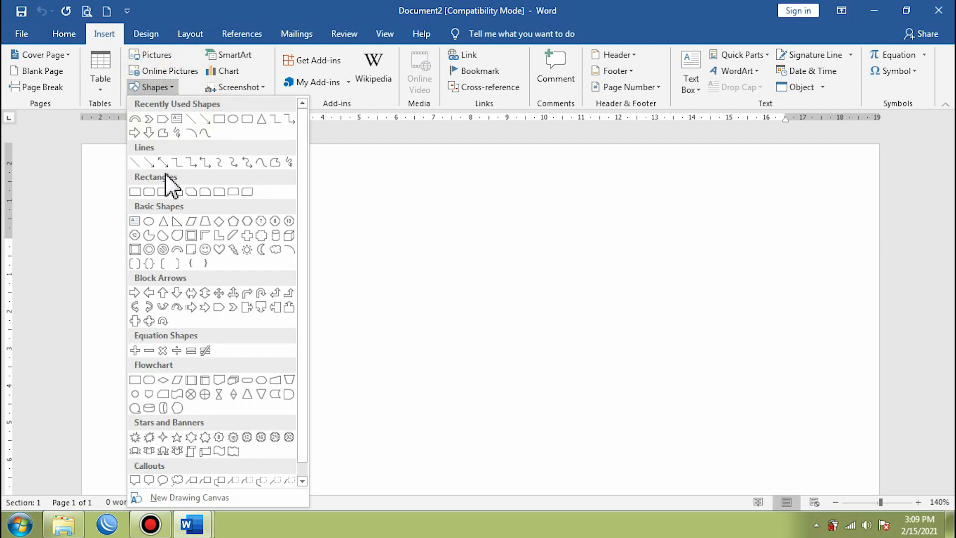
pyautogui.click(177, 120)
pyautogui.moveTo(387, 219); pyautogui.dragTo(605, 315)
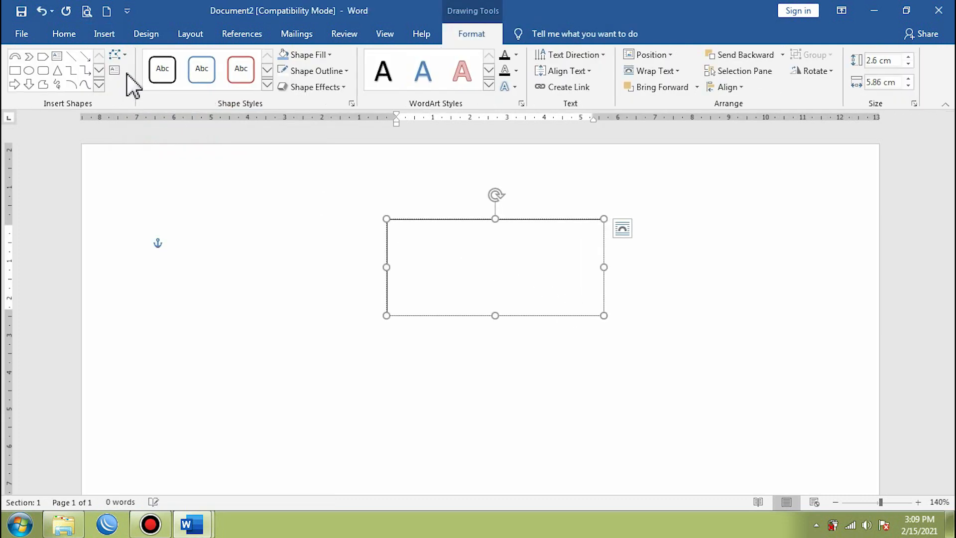
pyautogui.click(72, 56)
pyautogui.moveTo(507, 332); pyautogui.dragTo(517, 417)
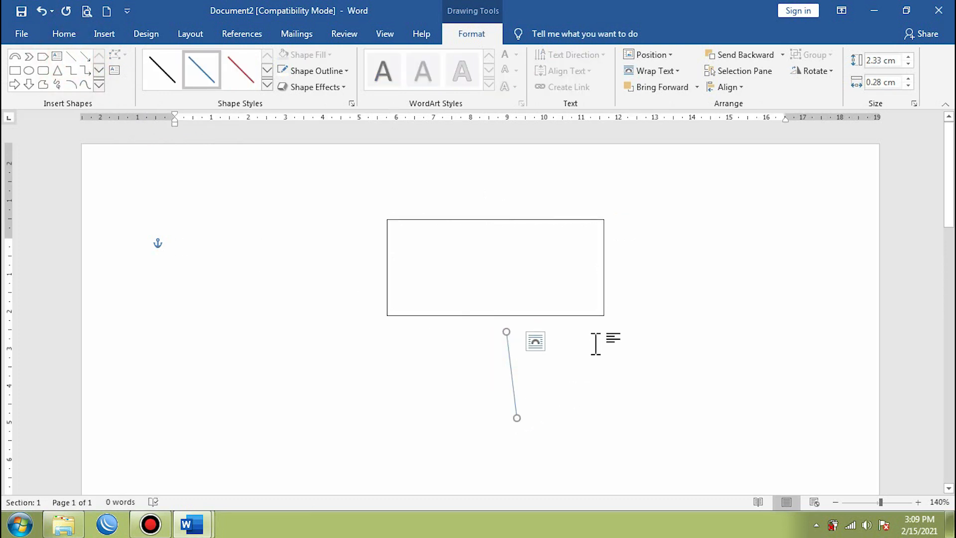
pyautogui.hotkey('ctrl', 'z')
pyautogui.hotkey('ctrl', 'z')
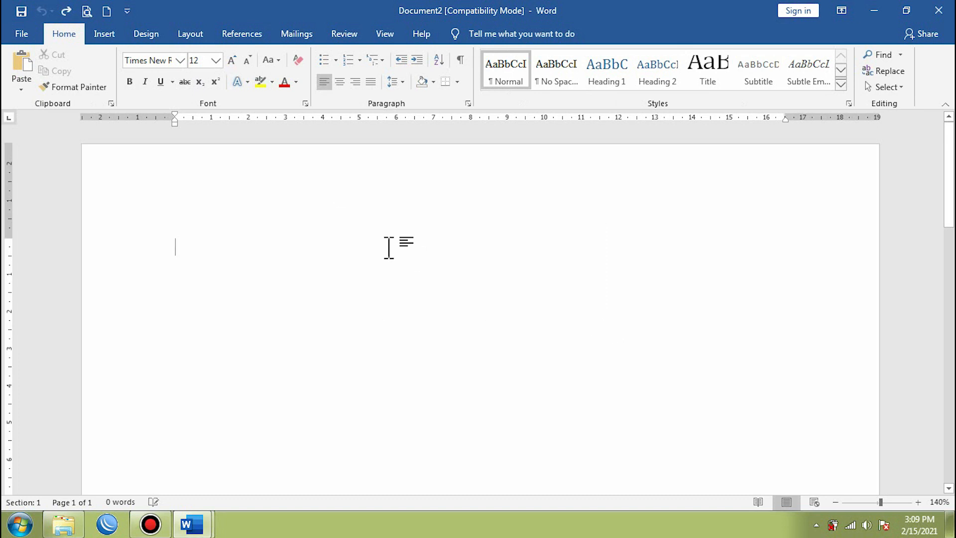
# Step: Insert a SmartArt graphic of the Hierarchy type with the Organization Chart layout
pyautogui.click(103, 33)
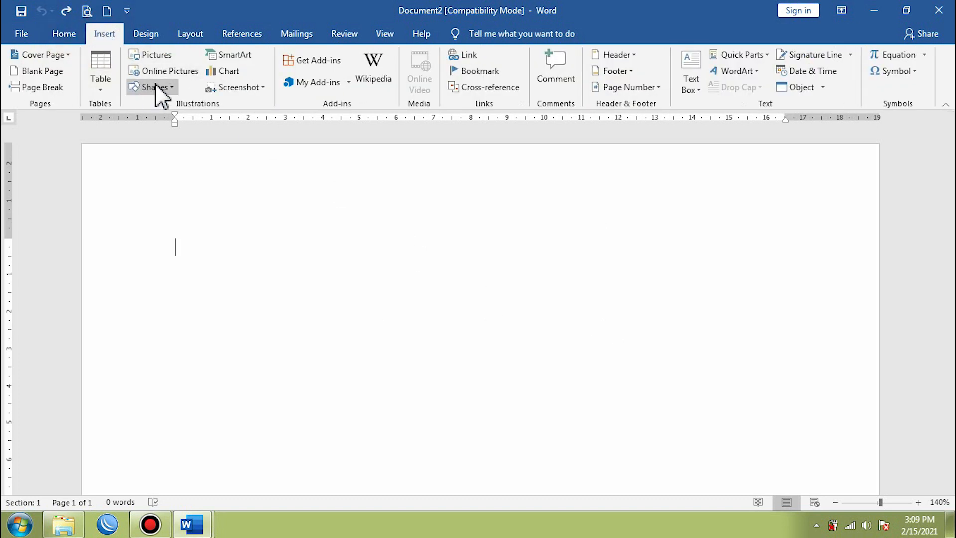
pyautogui.click(231, 61)
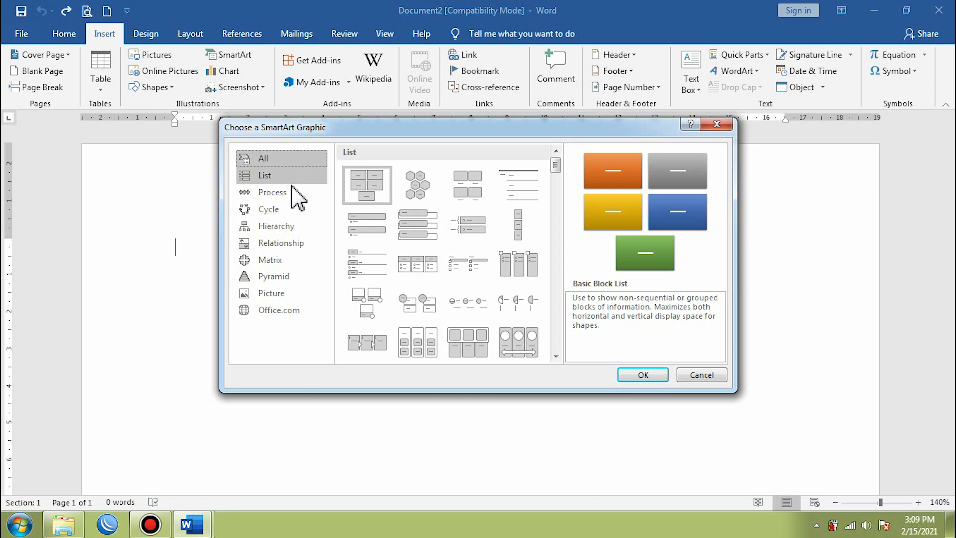
pyautogui.click(280, 240)
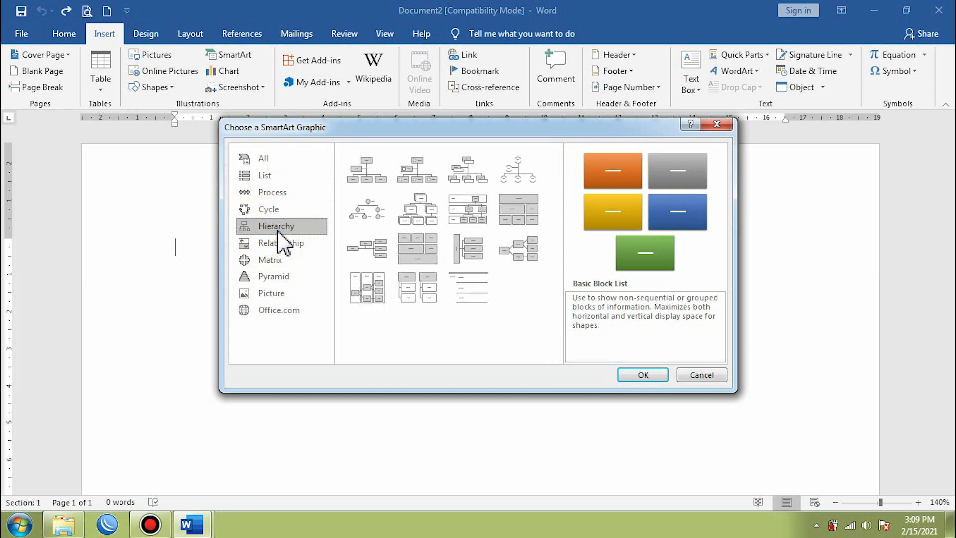
pyautogui.click(371, 187)
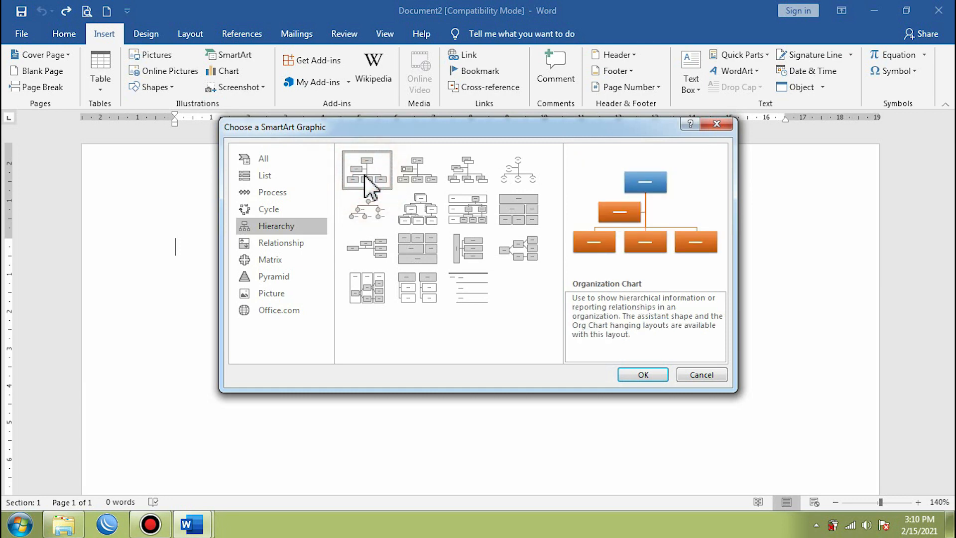
pyautogui.click(641, 374)
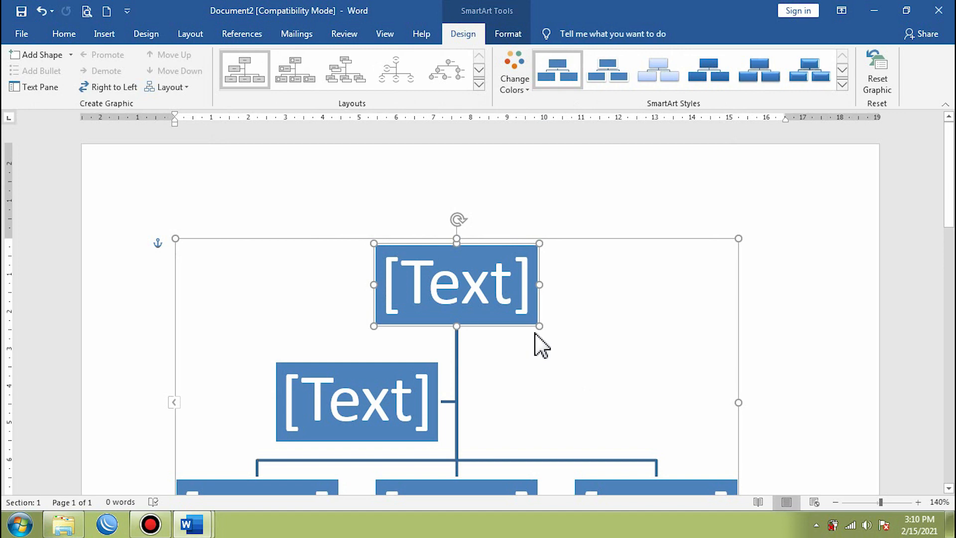
# Step: Examine the inserted organization chart, its design and formatting commands, and the choices for adding a shape
pyautogui.scroll(-5, 538, 339)
pyautogui.scroll(3, 538, 342)
pyautogui.scroll(-3, 543, 343)
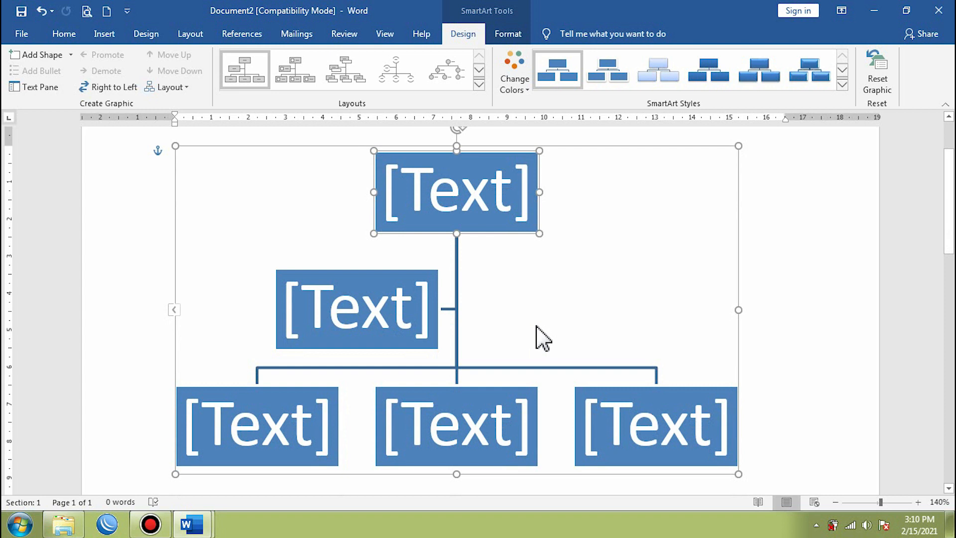
pyautogui.scroll(3, 543, 338)
pyautogui.scroll(-2, 543, 339)
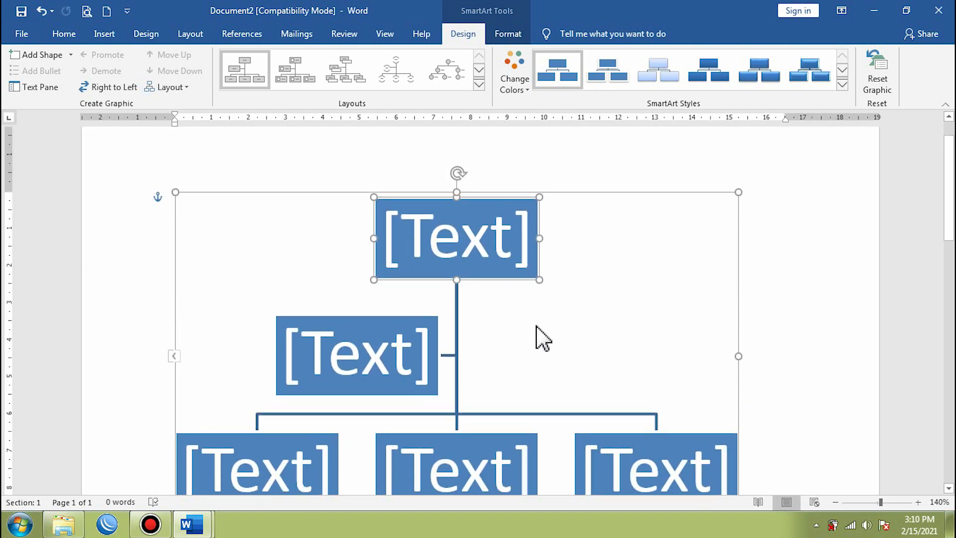
pyautogui.scroll(-3, 543, 339)
pyautogui.scroll(3, 497, 312)
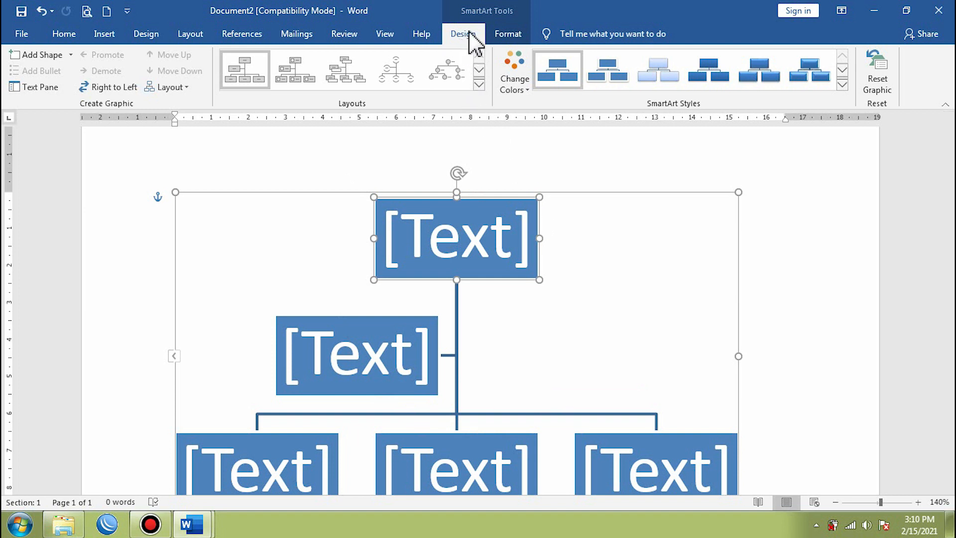
pyautogui.click(509, 34)
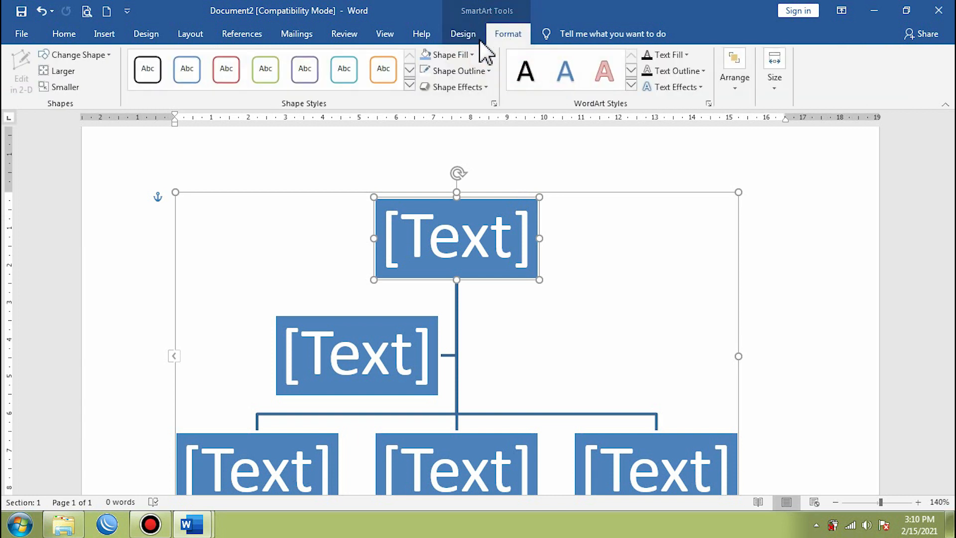
pyautogui.click(463, 34)
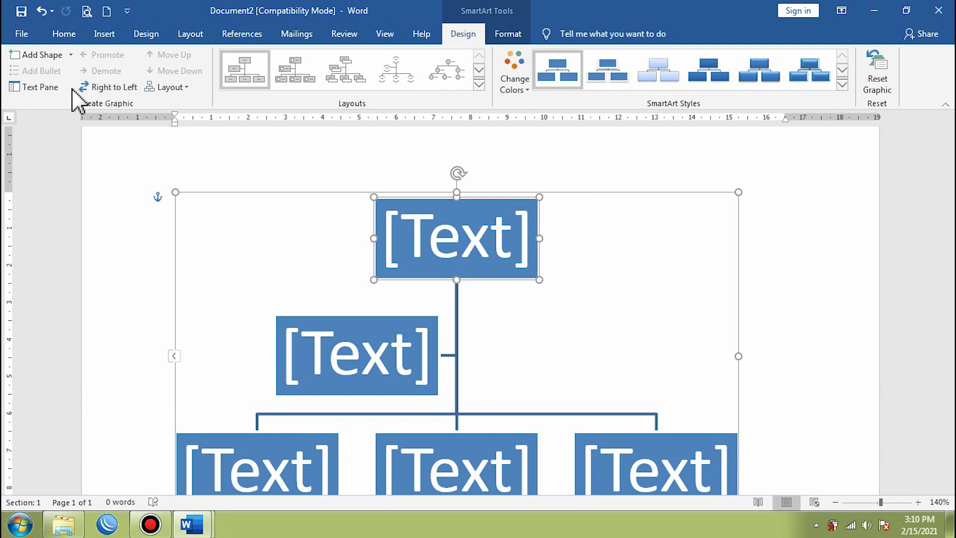
pyautogui.click(70, 54)
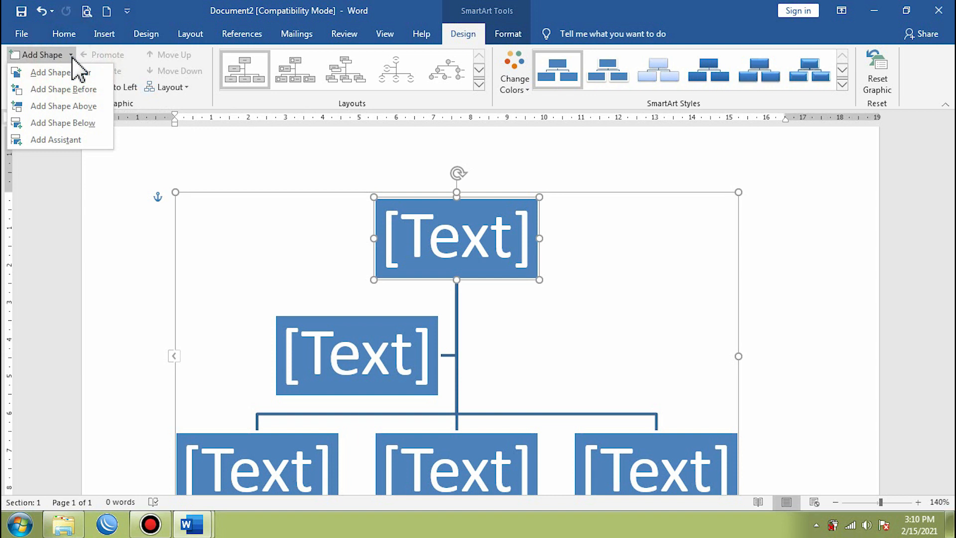
pyautogui.click(70, 55)
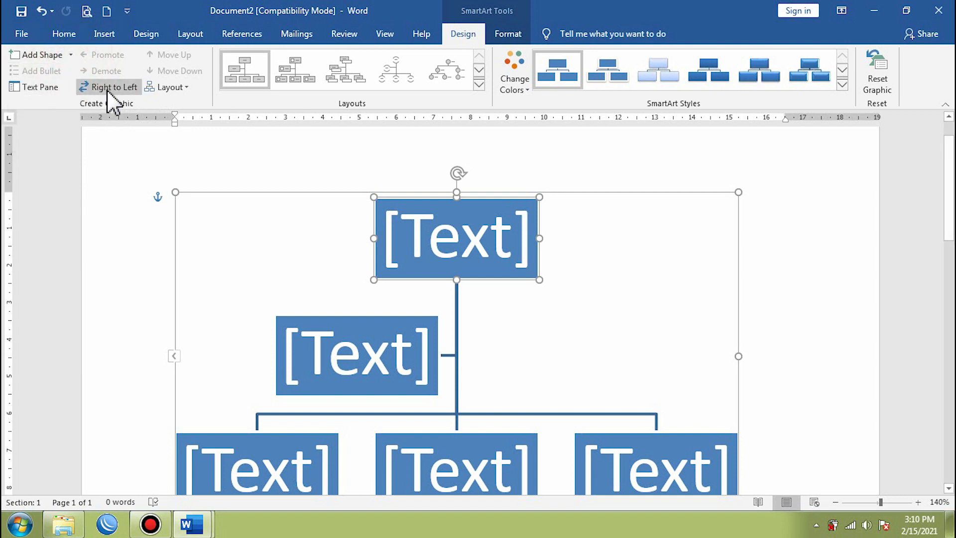
# Step: Try other layouts on the chart, including one with picture placeholders, and return it to the Organization Chart layout
pyautogui.click(296, 74)
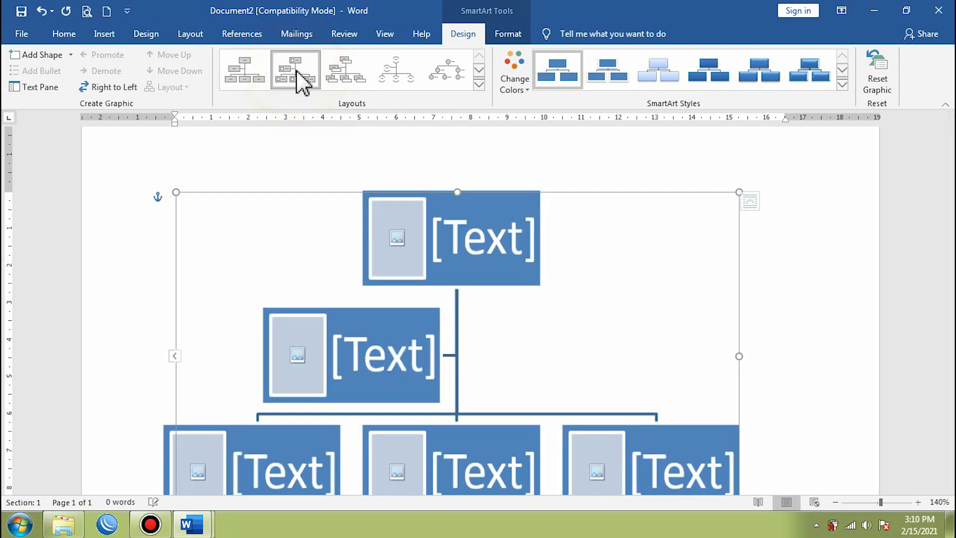
pyautogui.click(348, 79)
pyautogui.click(246, 64)
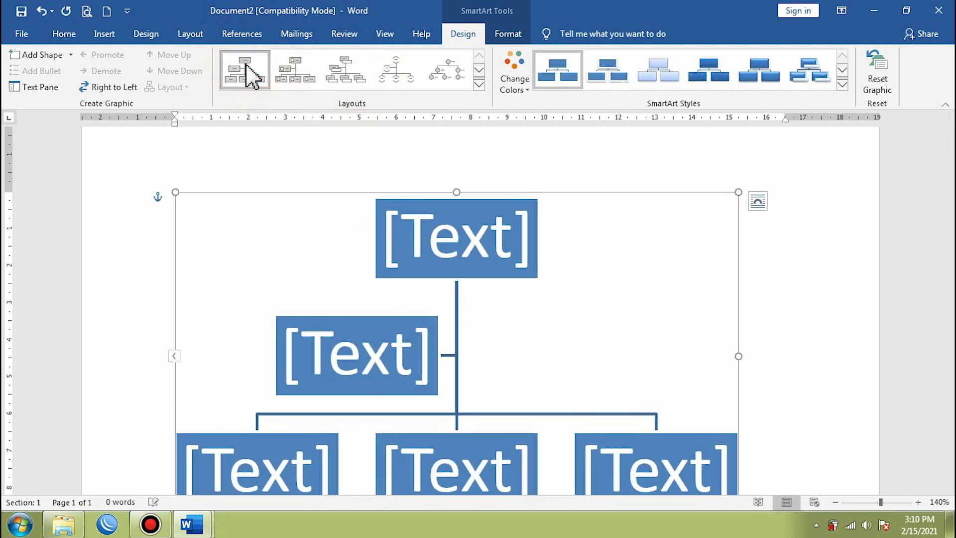
# Step: Look through the chart's color schemes, try a light gradient SmartArt style with black text, and restore the flat blue style
pyautogui.click(523, 92)
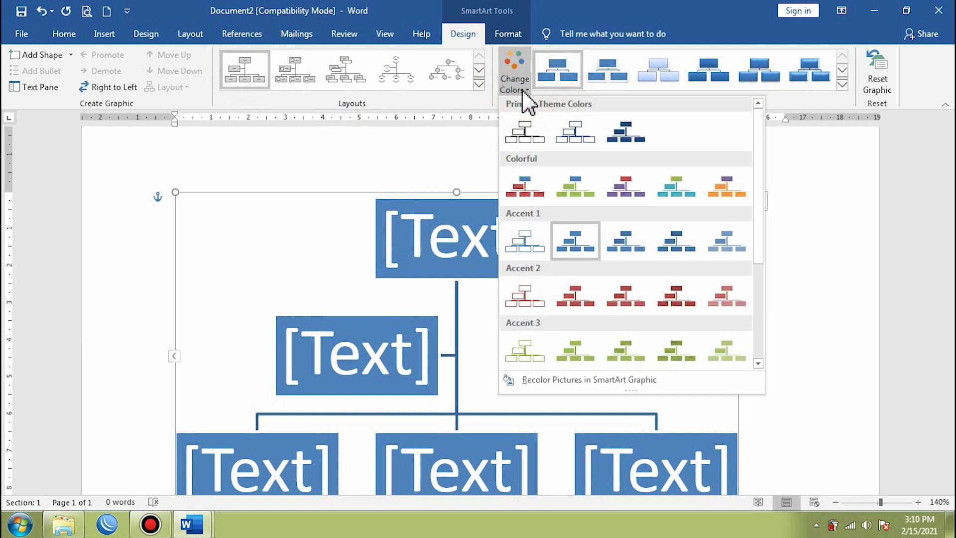
pyautogui.click(521, 89)
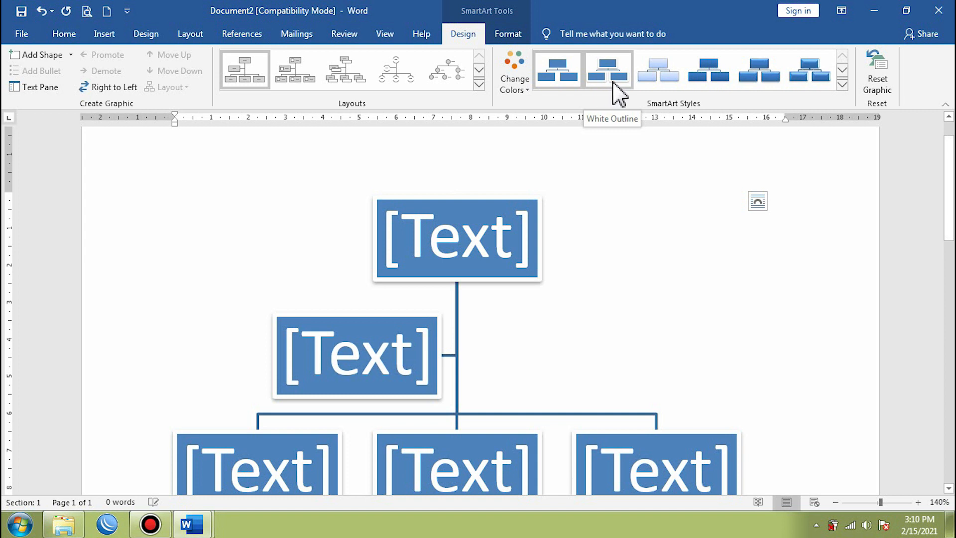
pyautogui.click(671, 86)
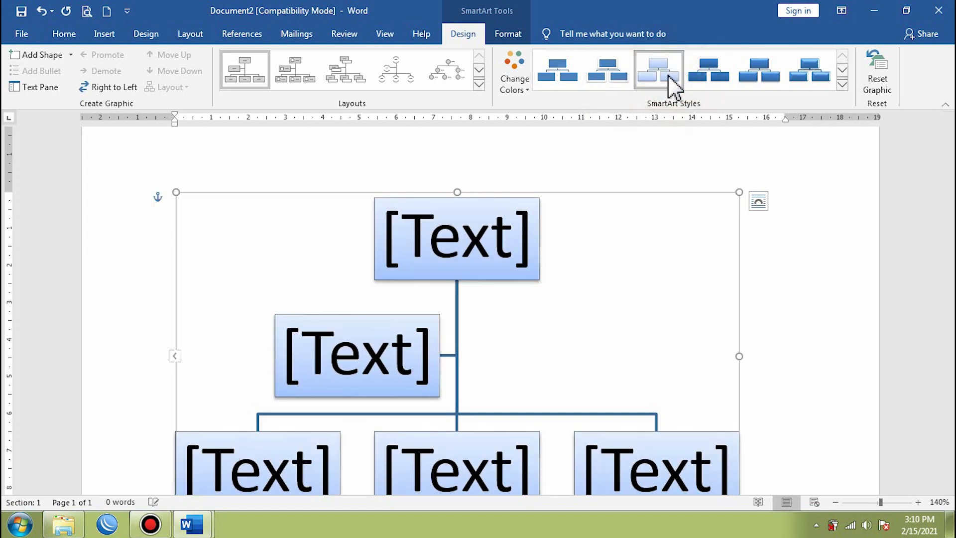
pyautogui.click(570, 71)
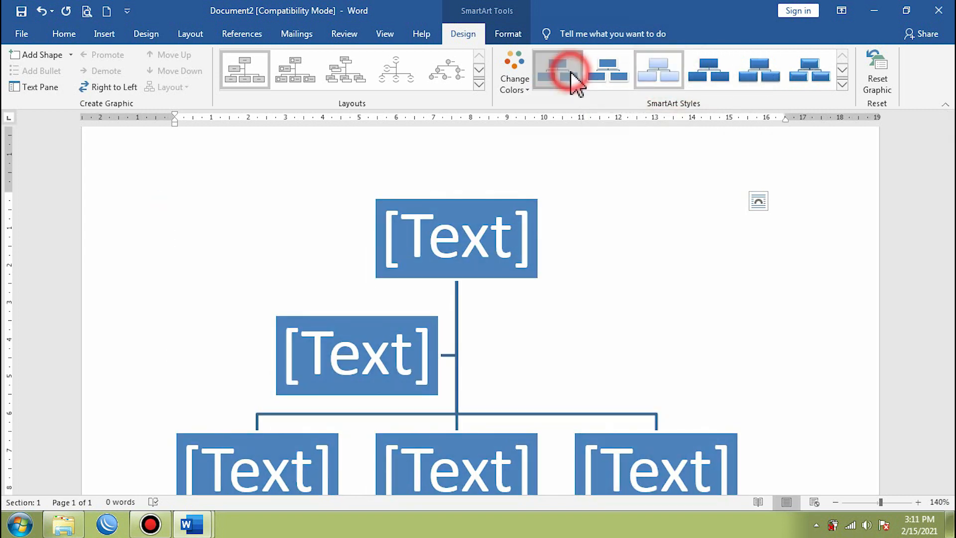
# Step: Open the chart's text pane, check which box each of the first three entries belongs to, and close the pane
pyautogui.scroll(-2, 501, 159)
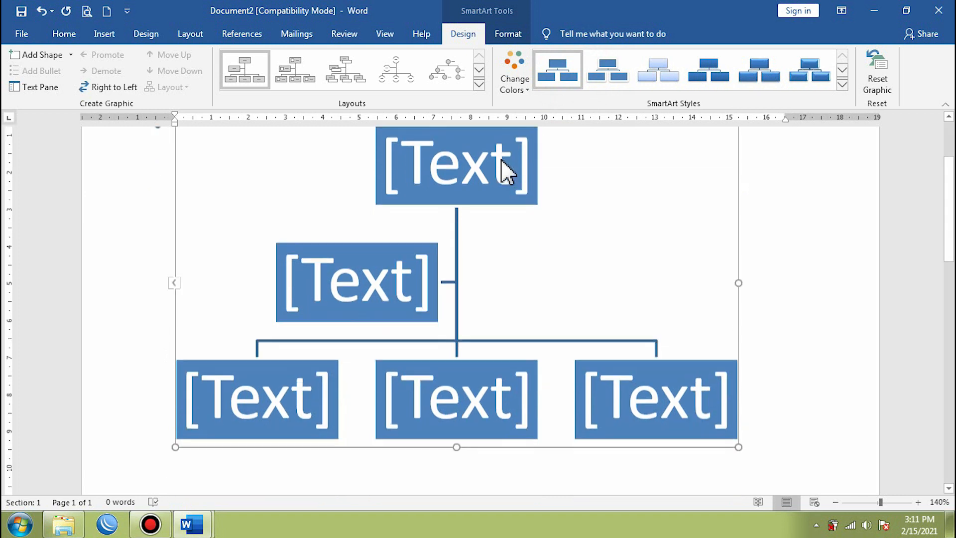
pyautogui.scroll(1, 503, 167)
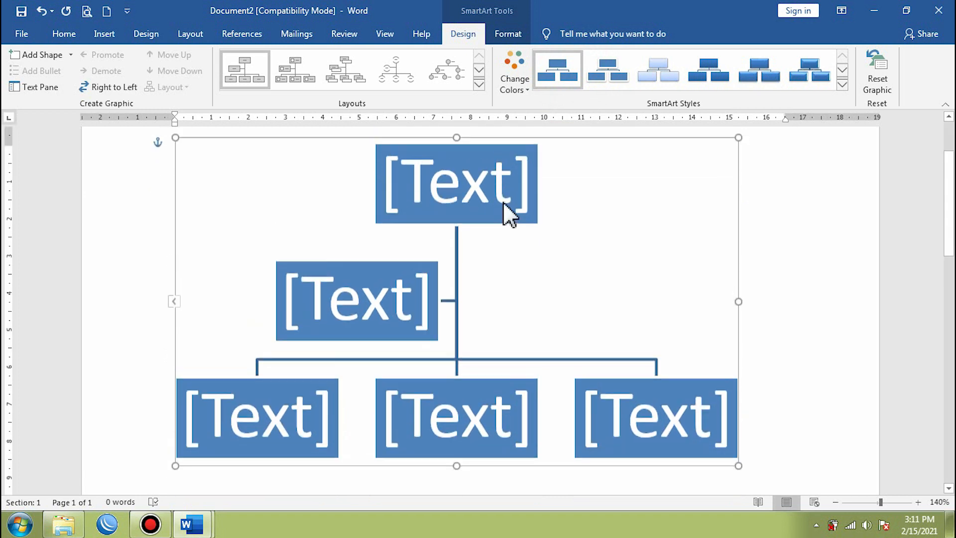
pyautogui.click(41, 88)
pyautogui.moveTo(91, 151); pyautogui.dragTo(146, 143)
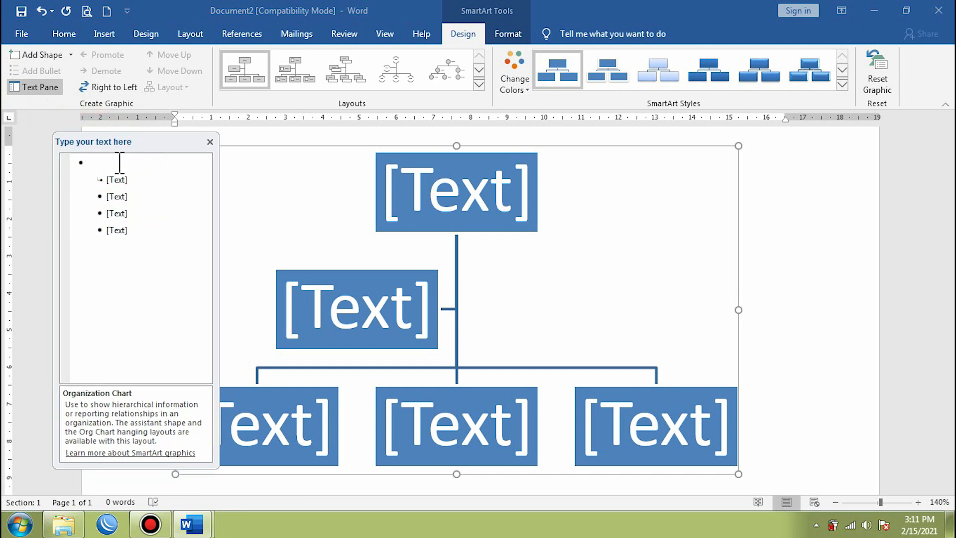
pyautogui.click(118, 180)
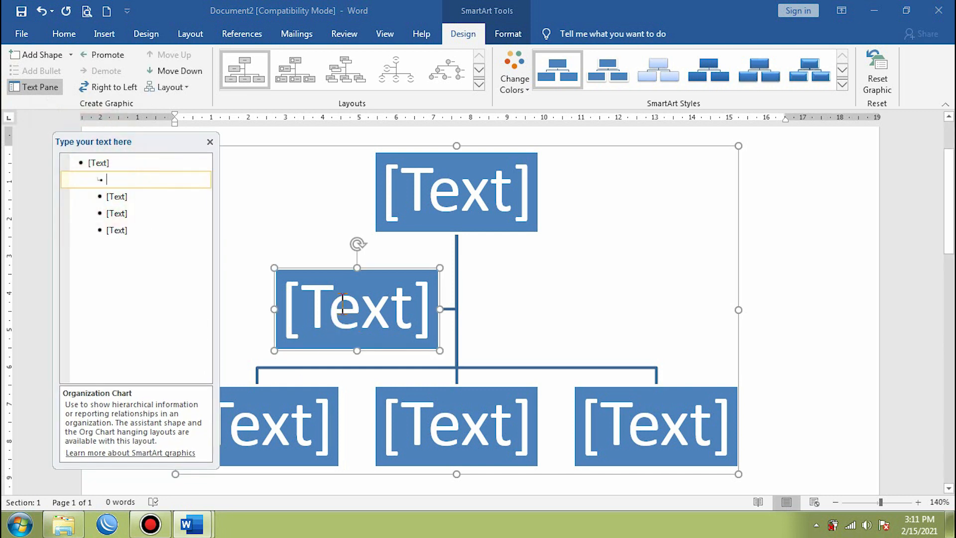
pyautogui.click(117, 198)
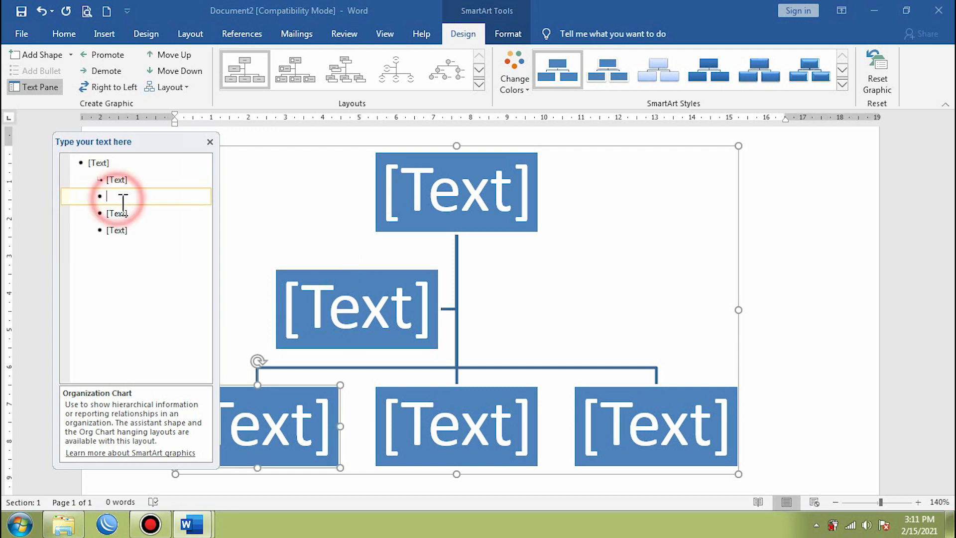
pyautogui.click(100, 163)
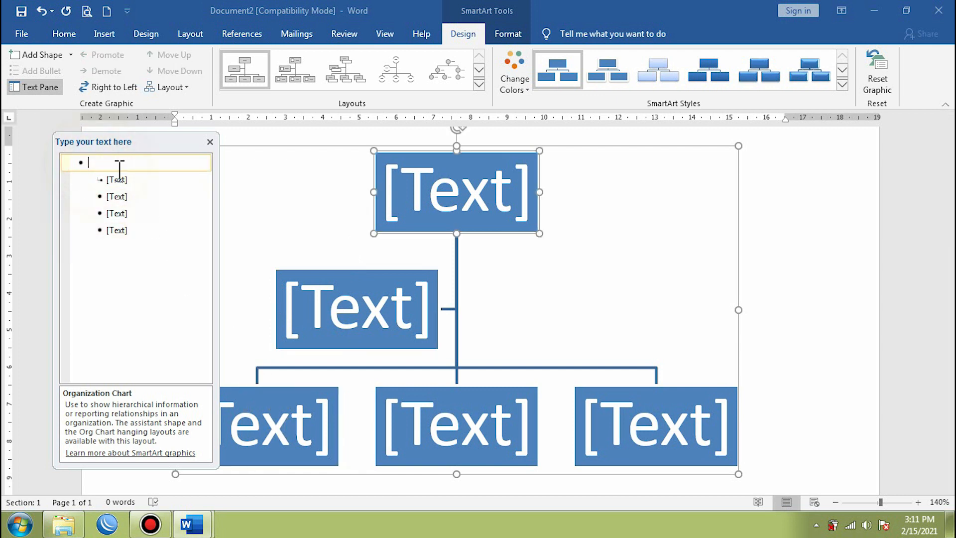
pyautogui.click(211, 142)
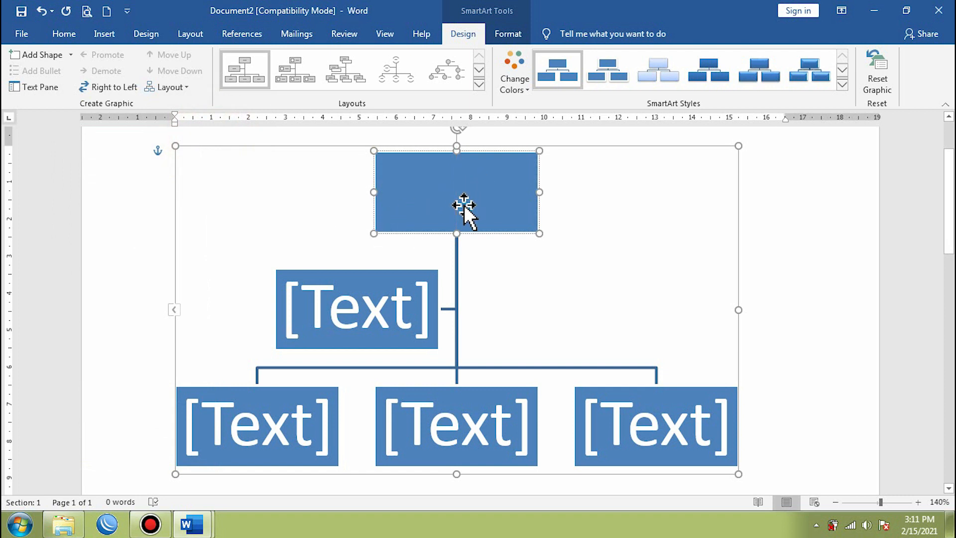
# Step: Label the chart's top box KETUA and the assistant box below it WAKIL KETUA
pyautogui.write('KETUA')
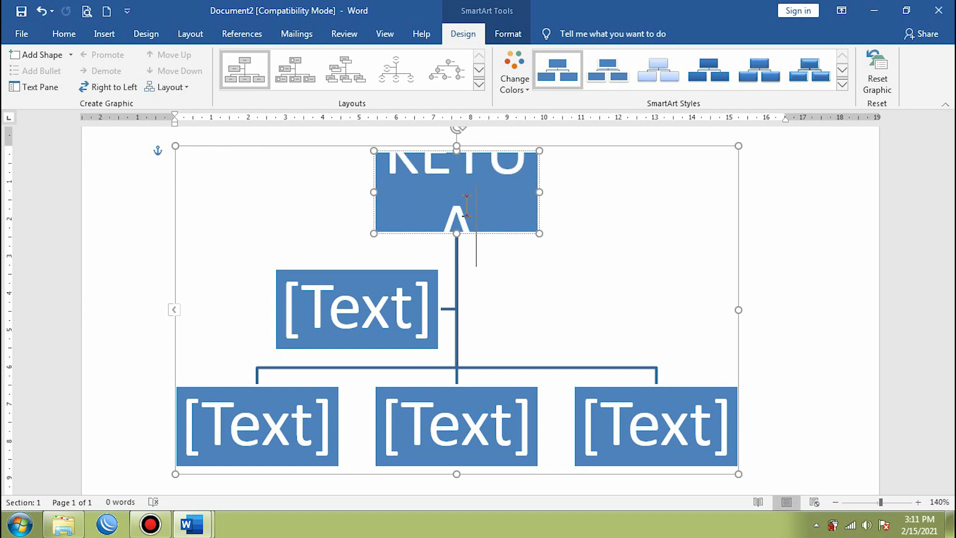
pyautogui.click(380, 314)
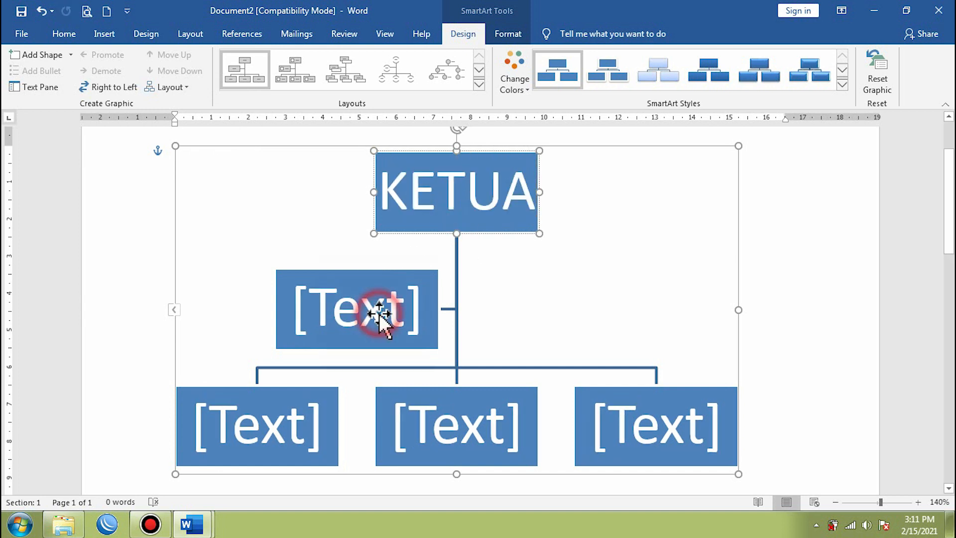
pyautogui.write('WAK')
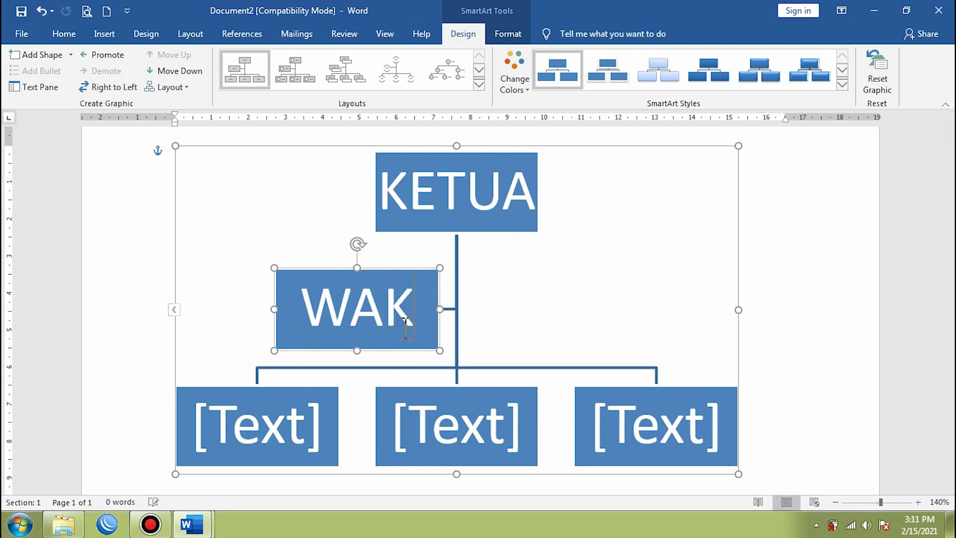
pyautogui.write('IL KETUA')
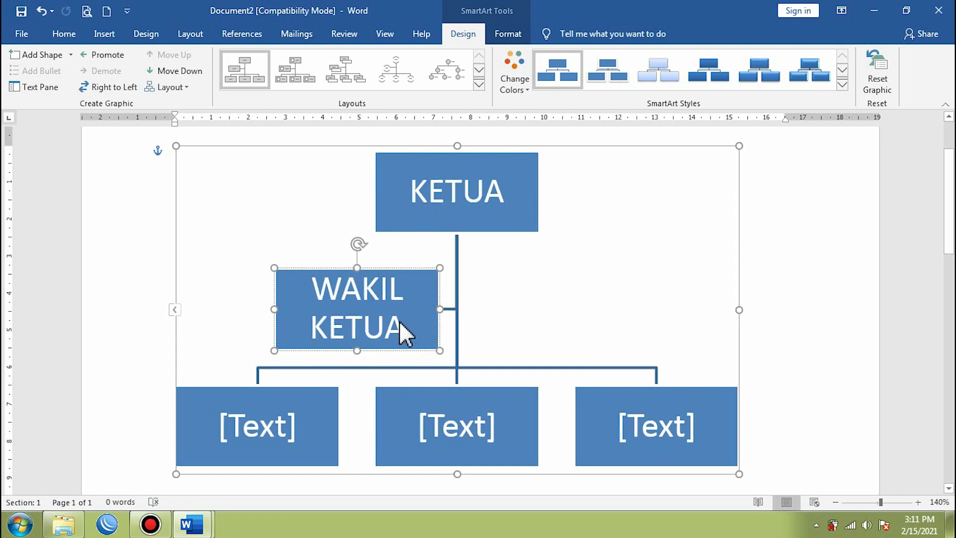
# Step: Label the three boxes in the chart's lowest row SEKRETARIS, SEKSI-SEKSI and BENDAHARA from left to right
pyautogui.scroll(-3, 407, 329)
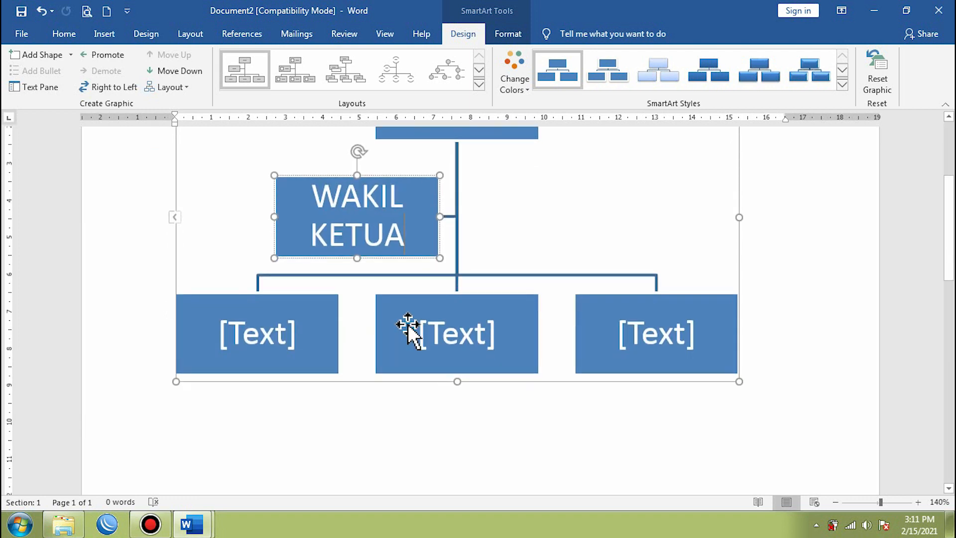
pyautogui.click(257, 335)
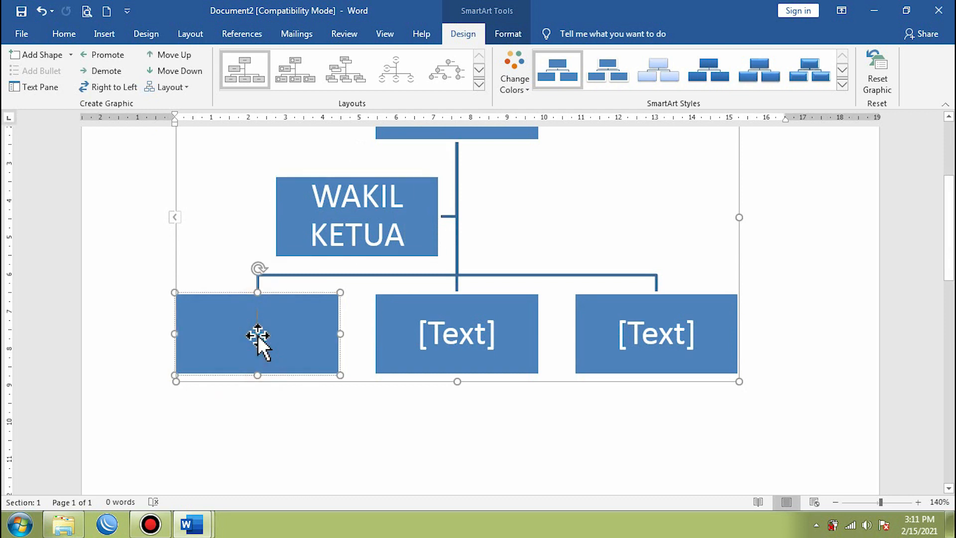
pyautogui.write('S')
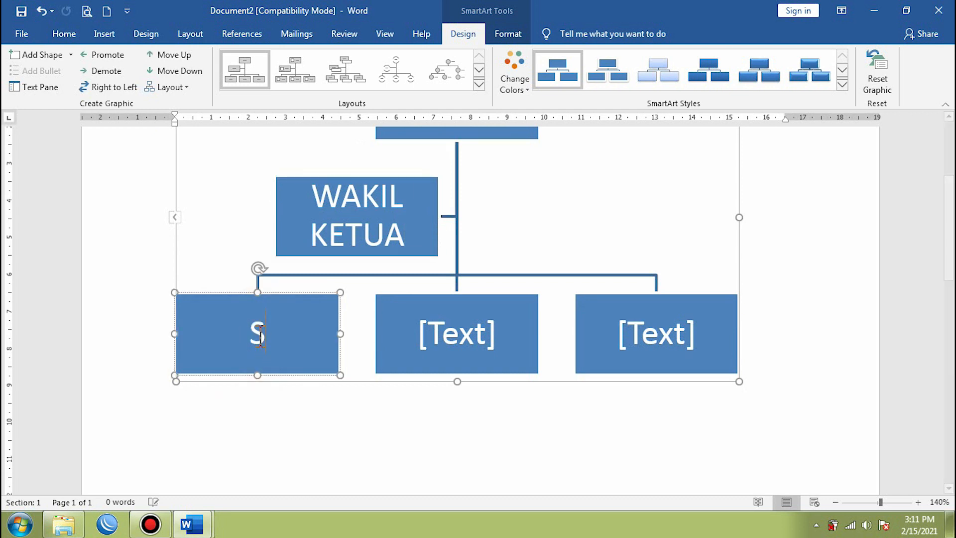
pyautogui.write('EKREY')
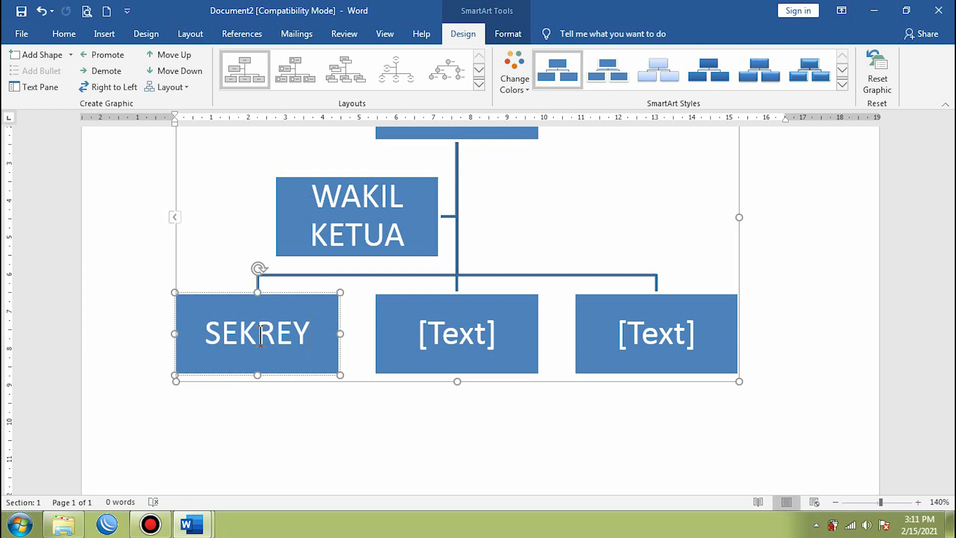
pyautogui.press('BackSpace')
pyautogui.write('TARIS')
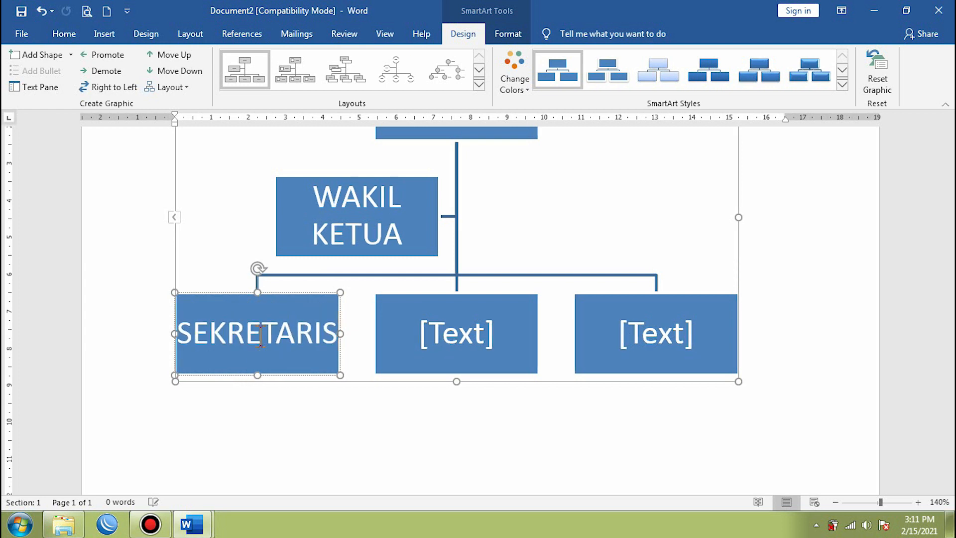
pyautogui.click(663, 337)
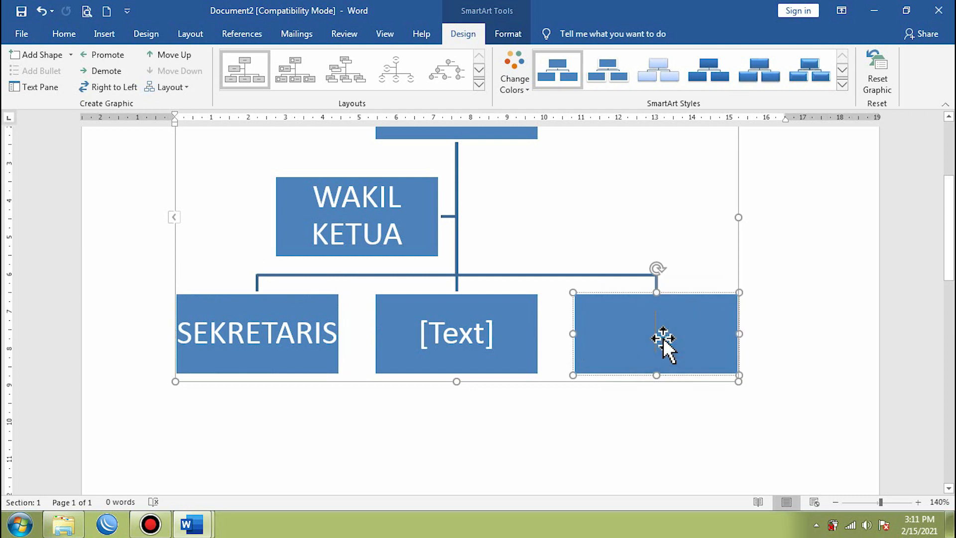
pyautogui.write('BENDAHARA')
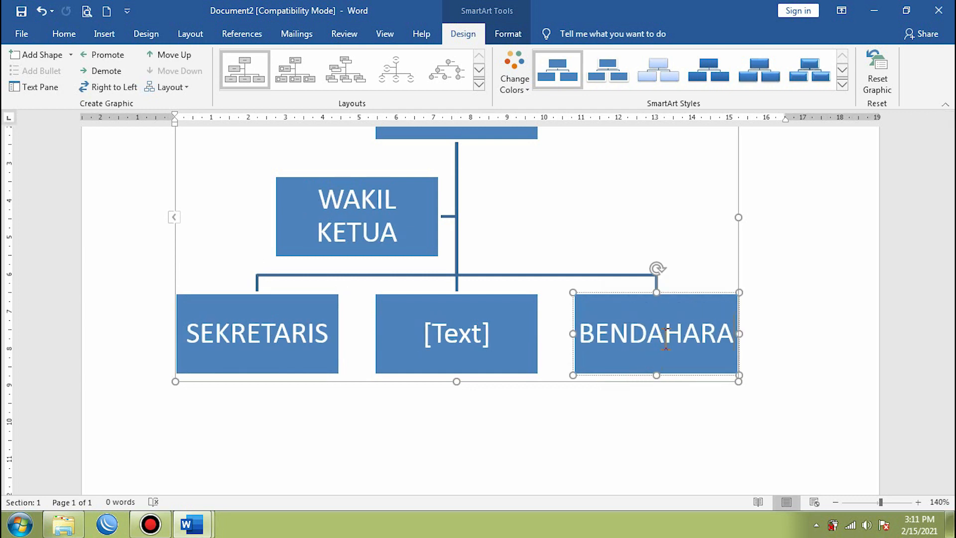
pyautogui.click(476, 333)
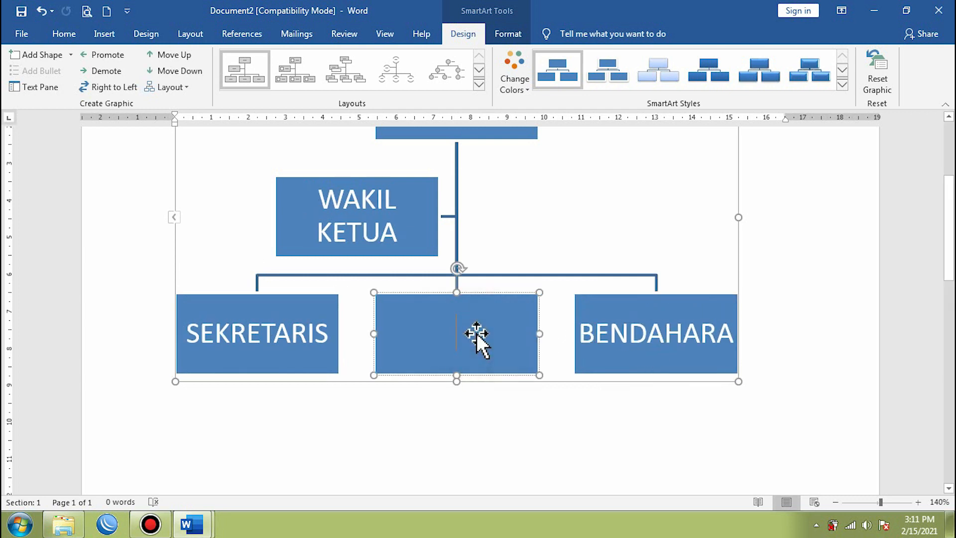
pyautogui.write('SEKSI-SEKSI')
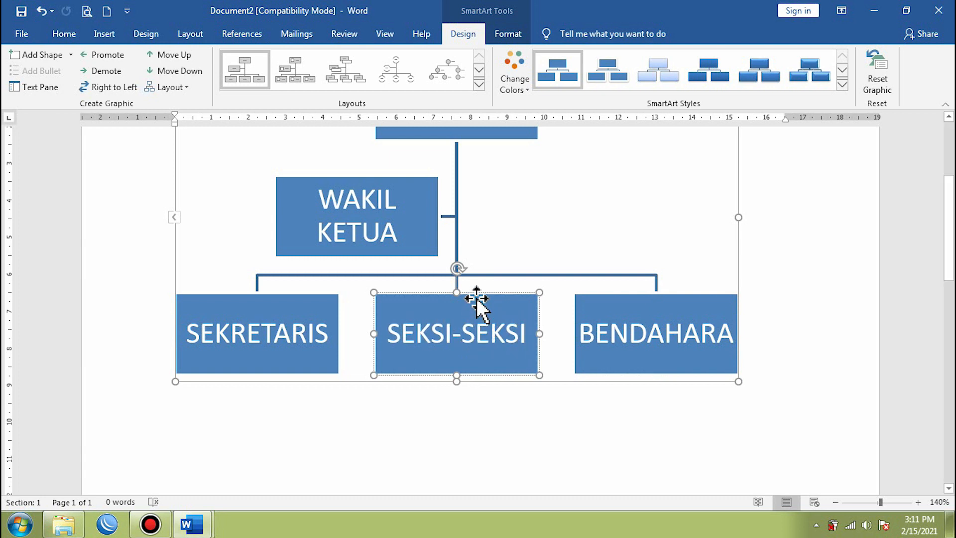
pyautogui.scroll(3, 417, 246)
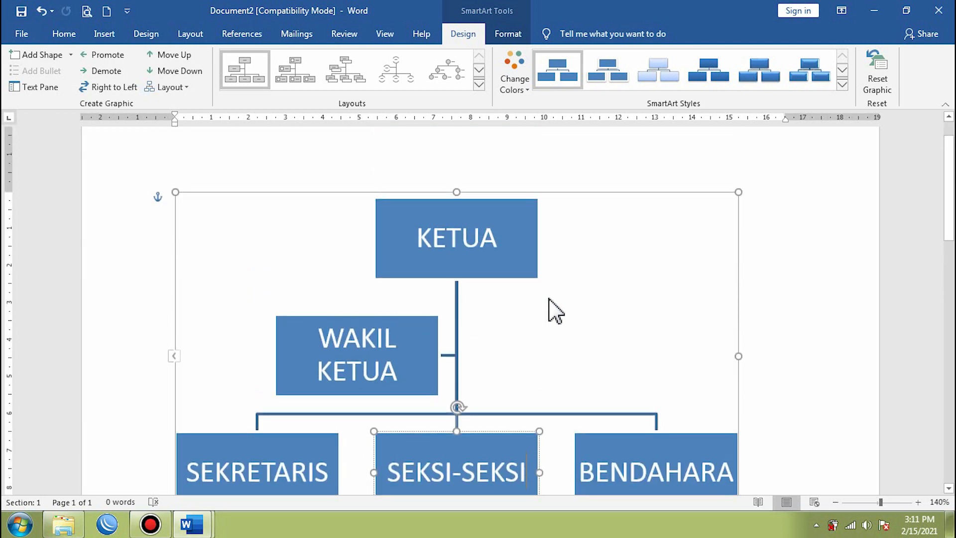
pyautogui.click(618, 279)
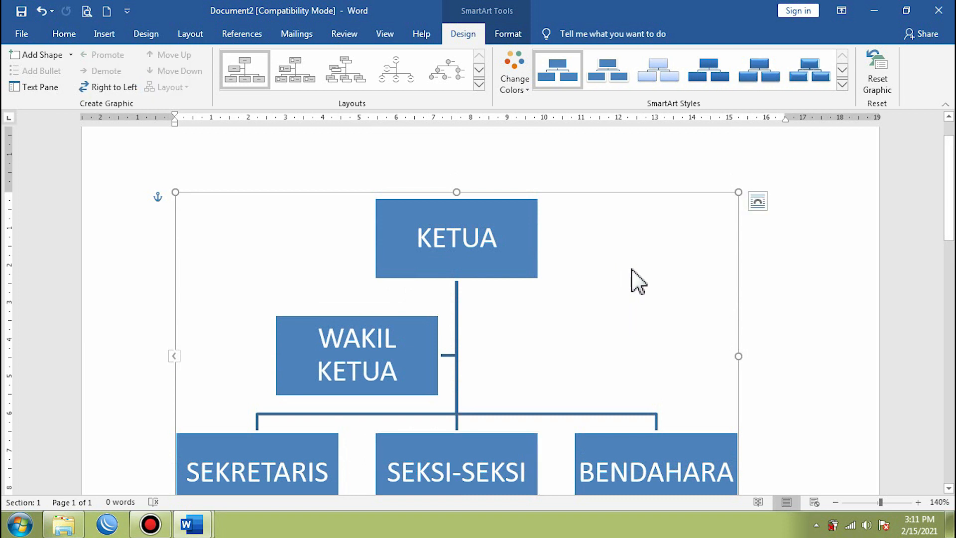
pyautogui.click(494, 223)
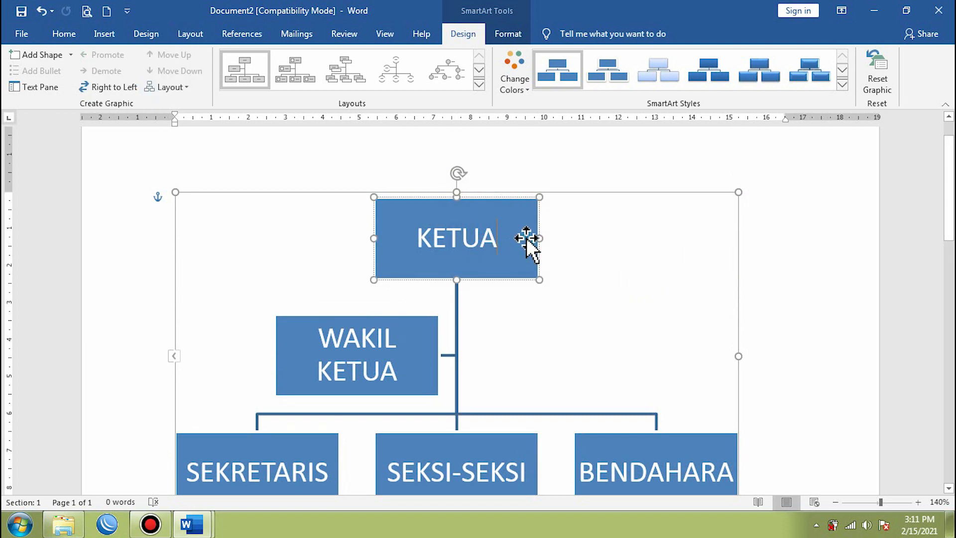
pyautogui.moveTo(500, 237)
pyautogui.mouseDown()
pyautogui.moveTo(439, 226)
pyautogui.moveTo(502, 246)
pyautogui.mouseUp()
pyautogui.hotkey('ctrl', 'z')
pyautogui.click(476, 235)
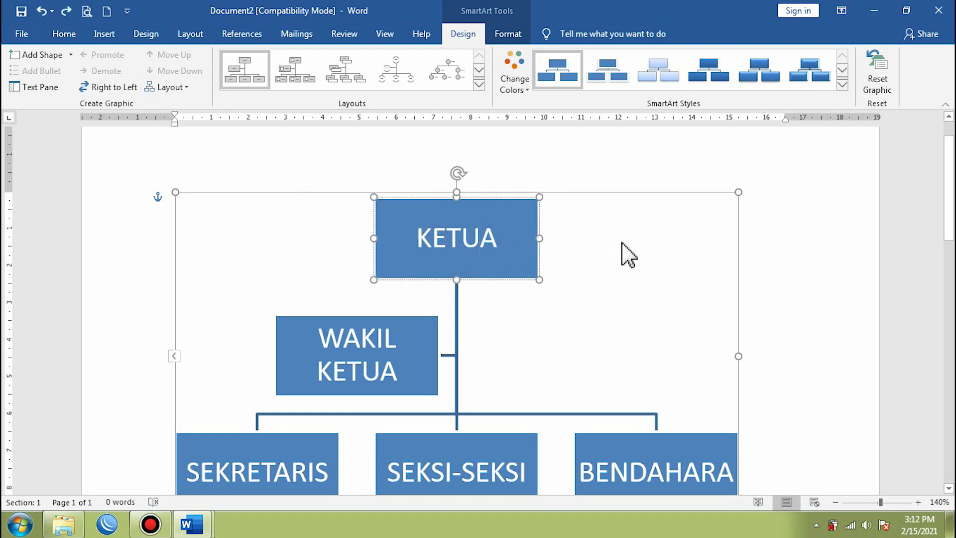
# Step: Set the font size of all text in the organization chart to 14
pyautogui.click(688, 232)
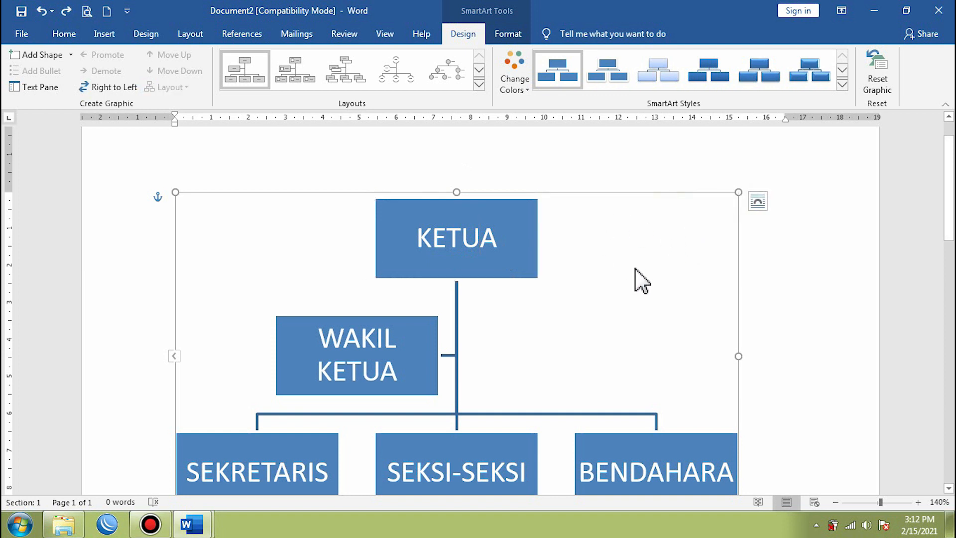
pyautogui.click(63, 34)
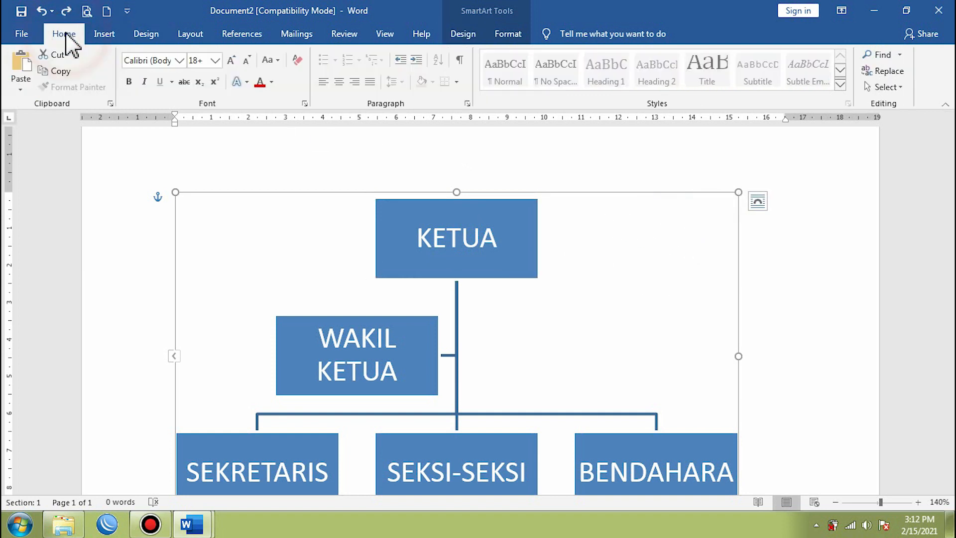
pyautogui.click(216, 61)
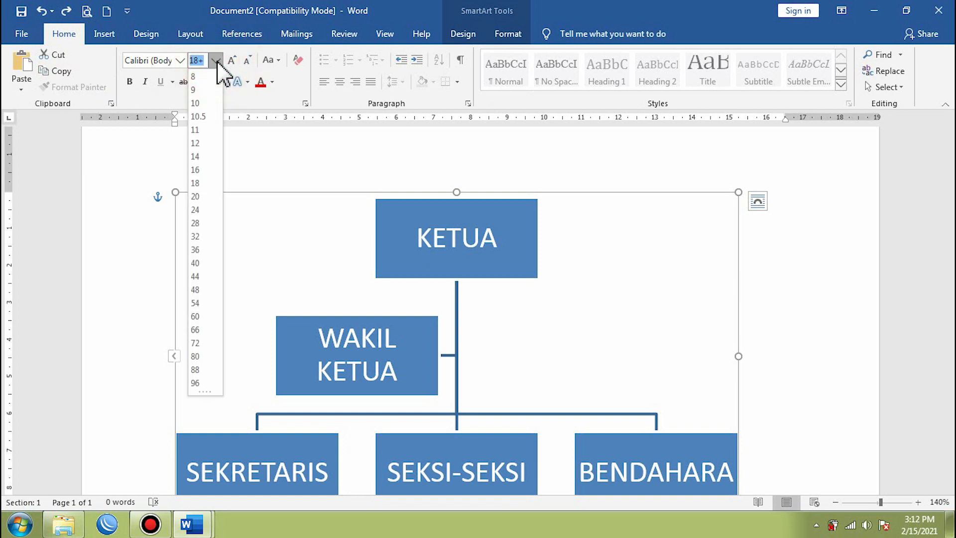
pyautogui.click(197, 157)
pyautogui.scroll(-3, 498, 326)
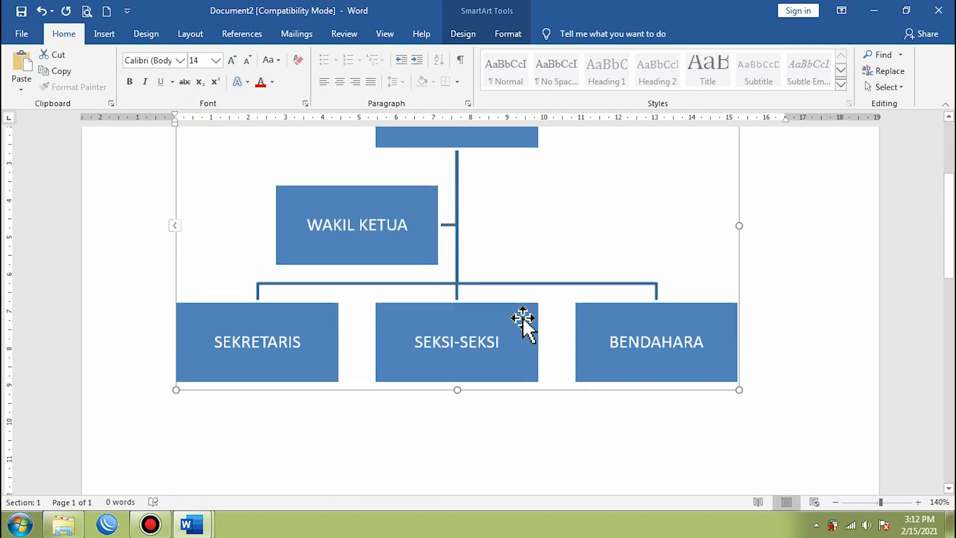
pyautogui.scroll(2, 523, 321)
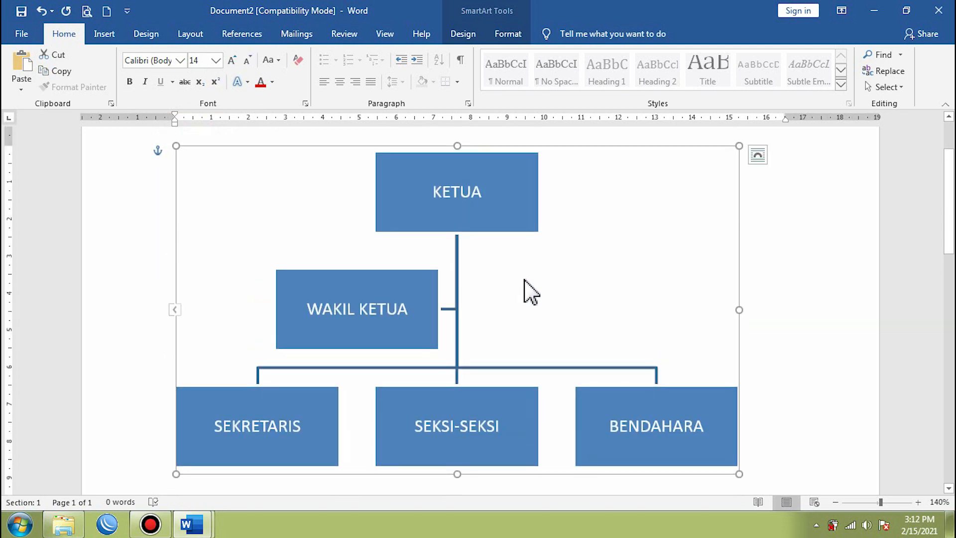
# Step: Move the WAKIL KETUA box slightly closer to the KETUA row and a little farther left of the vertical connector
pyautogui.click(363, 301)
pyautogui.moveTo(366, 255); pyautogui.dragTo(367, 256)
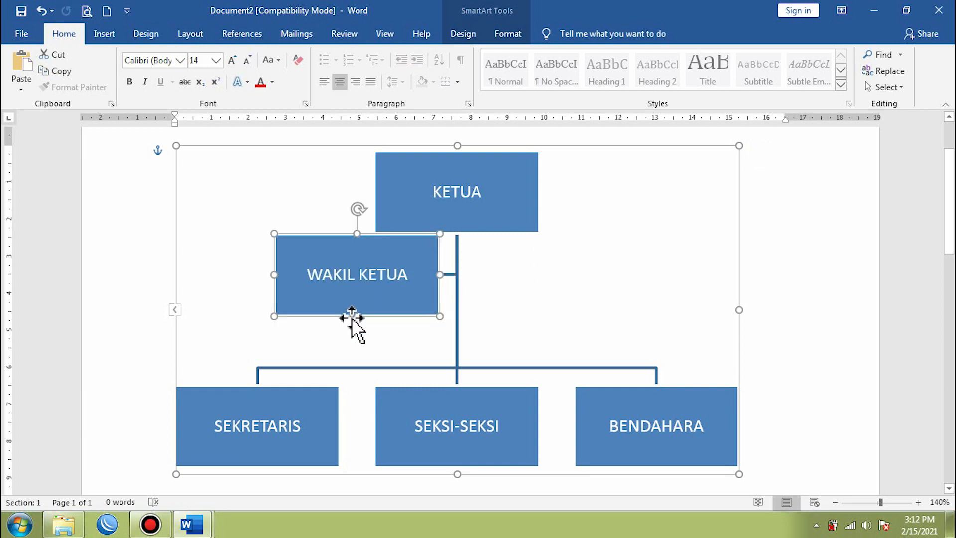
pyautogui.click(467, 280)
pyautogui.click(448, 277)
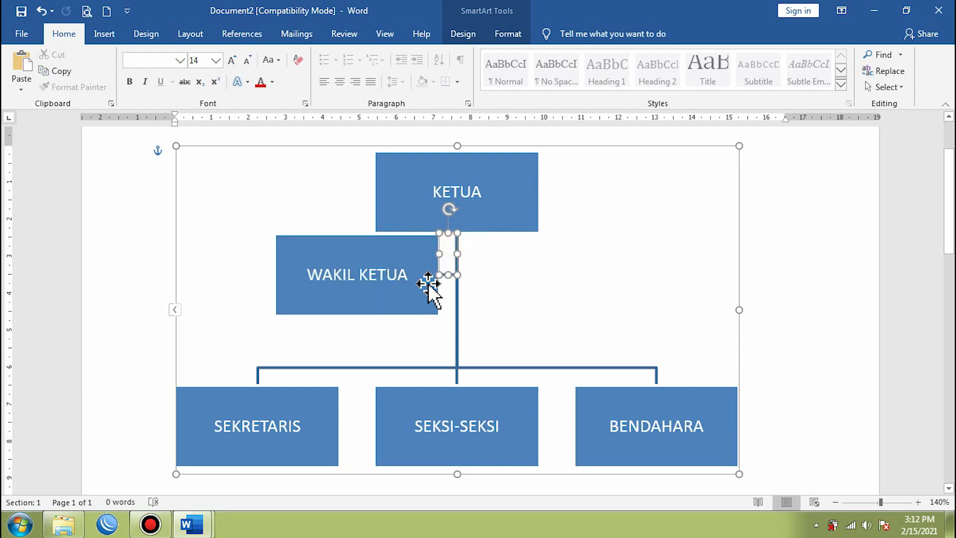
pyautogui.moveTo(358, 264); pyautogui.dragTo(414, 273)
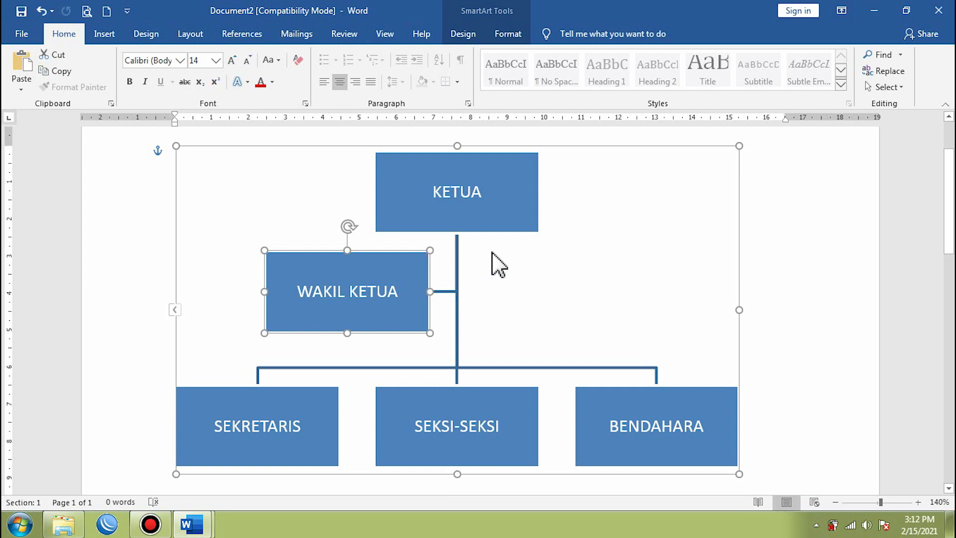
# Step: Try reducing the height of the WAKIL KETUA box alone, and undo the resize
pyautogui.scroll(-2, 498, 263)
pyautogui.scroll(1, 501, 262)
pyautogui.scroll(1, 501, 256)
pyautogui.scroll(-2, 498, 247)
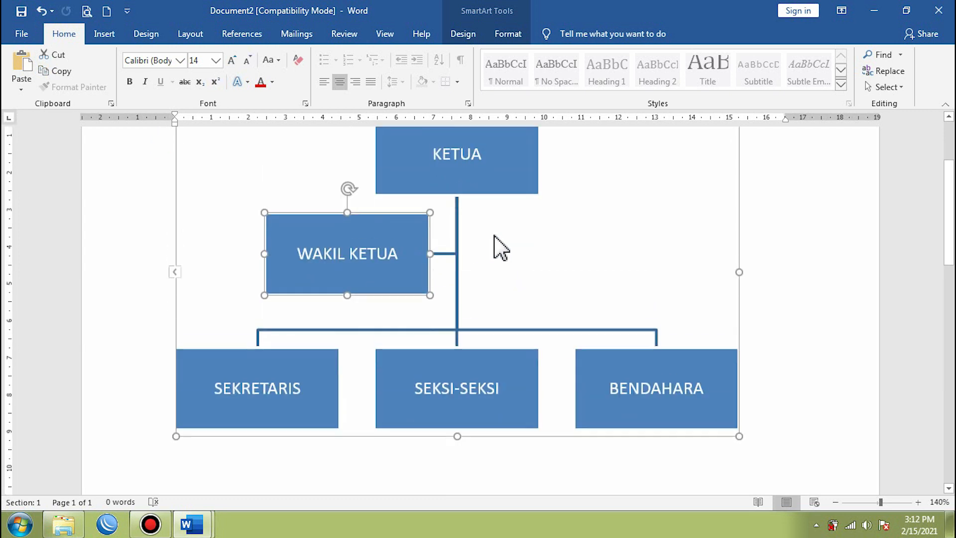
pyautogui.moveTo(342, 204); pyautogui.dragTo(345, 225)
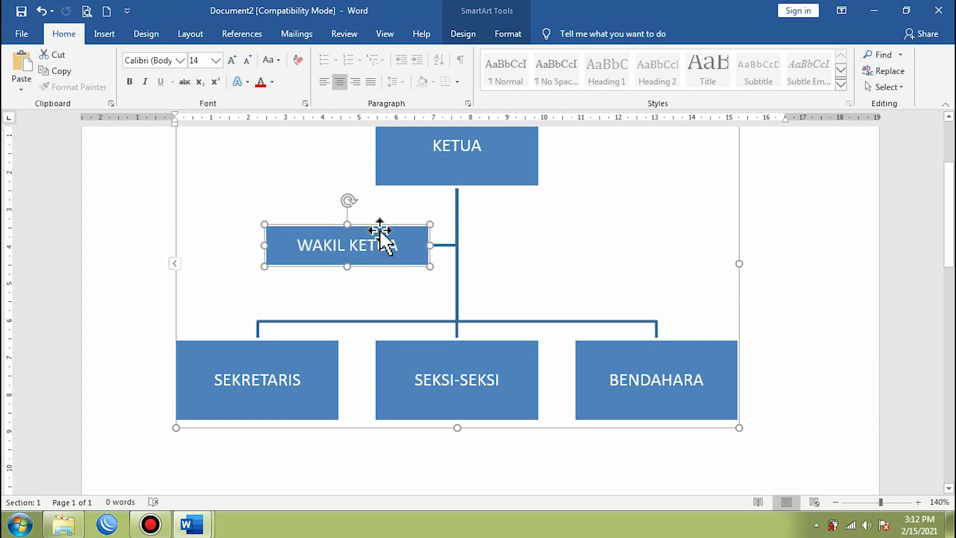
pyautogui.click(454, 164)
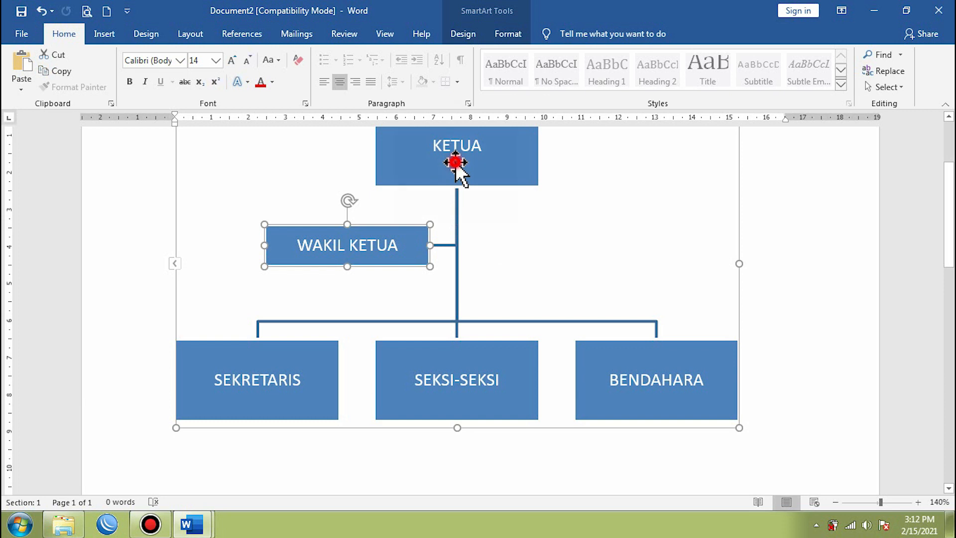
pyautogui.hotkey('ctrl', 'z')
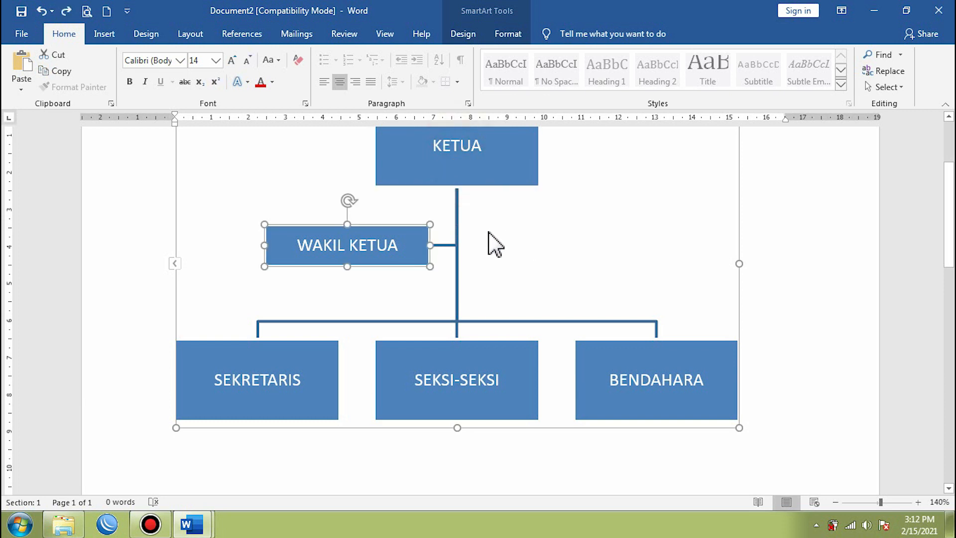
pyautogui.scroll(2, 557, 225)
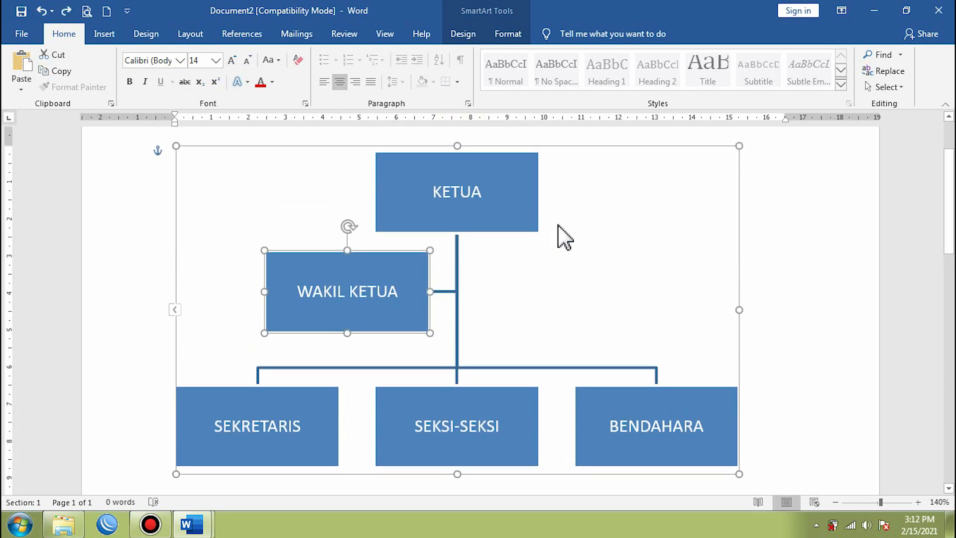
# Step: Select all five boxes of the chart together and reduce their height to less than half
pyautogui.click(498, 172)
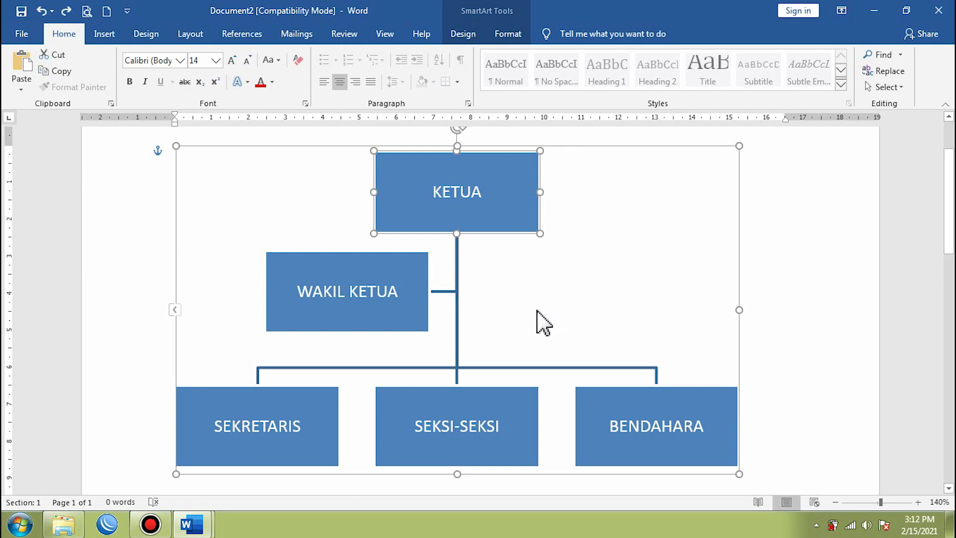
pyautogui.keyDown('ctrl'); pyautogui.click(393, 265); pyautogui.keyUp('ctrl')
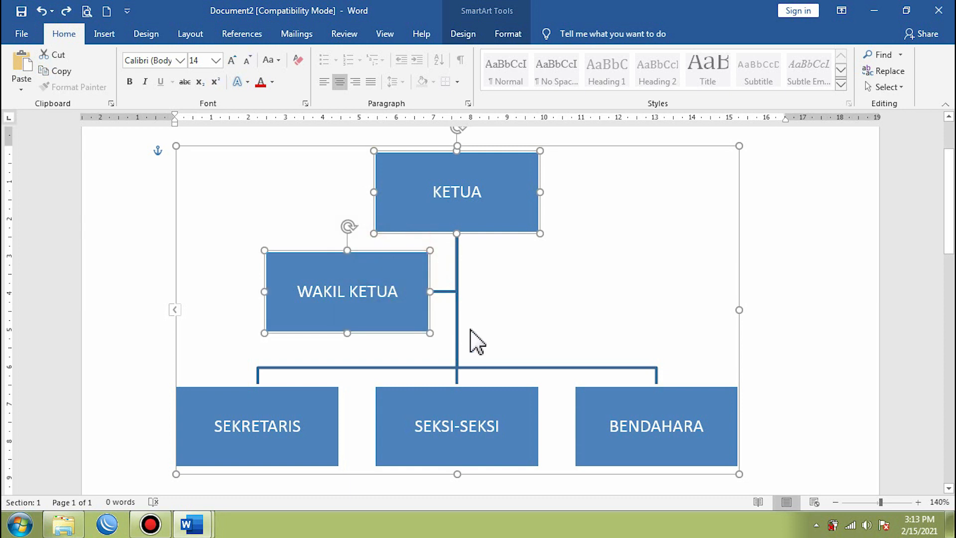
pyautogui.keyDown('ctrl'); pyautogui.click(268, 404); pyautogui.keyUp('ctrl')
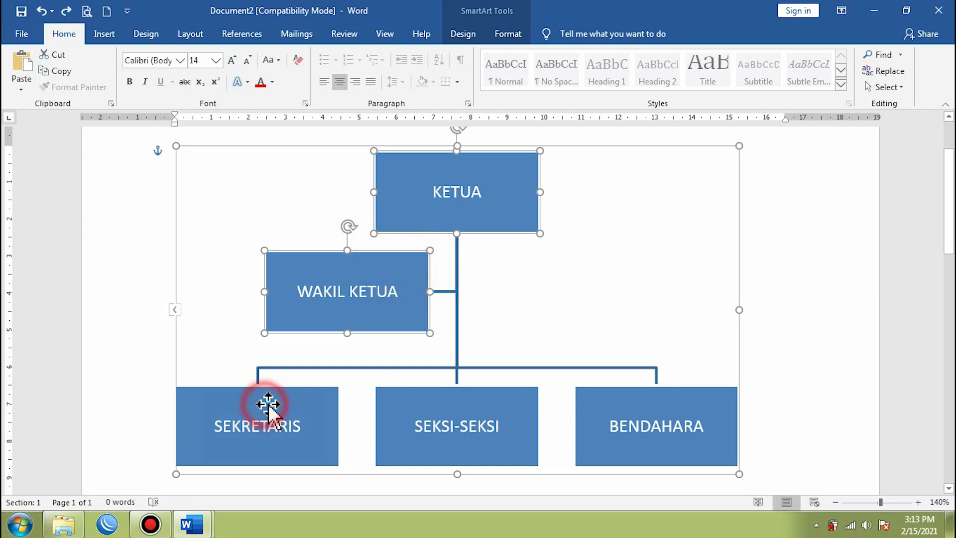
pyautogui.keyDown('ctrl'); pyautogui.click(485, 396); pyautogui.keyUp('ctrl')
pyautogui.keyDown('ctrl'); pyautogui.click(632, 406); pyautogui.keyUp('ctrl')
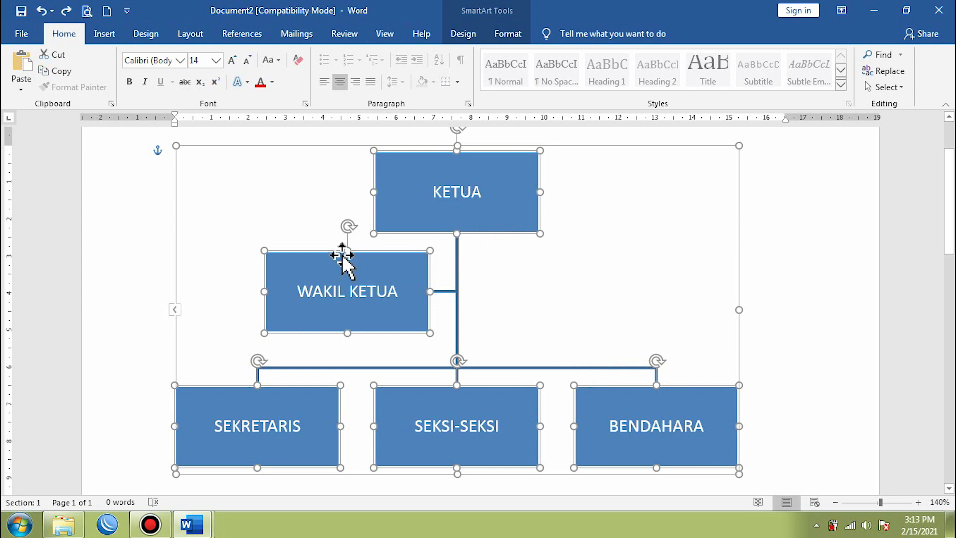
pyautogui.moveTo(347, 250); pyautogui.dragTo(349, 272)
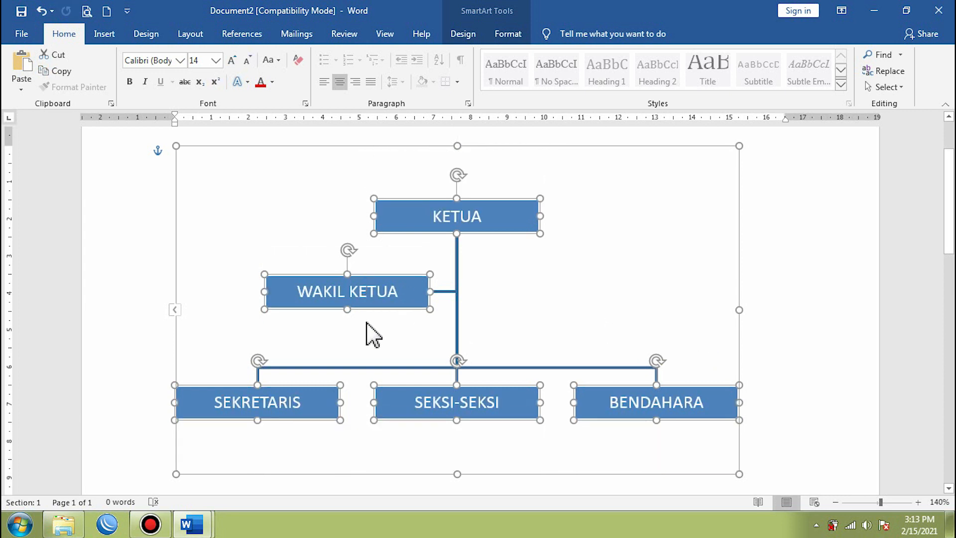
# Step: Make the five selected boxes slightly narrower and flatter, and deselect them
pyautogui.moveTo(264, 291); pyautogui.dragTo(281, 291)
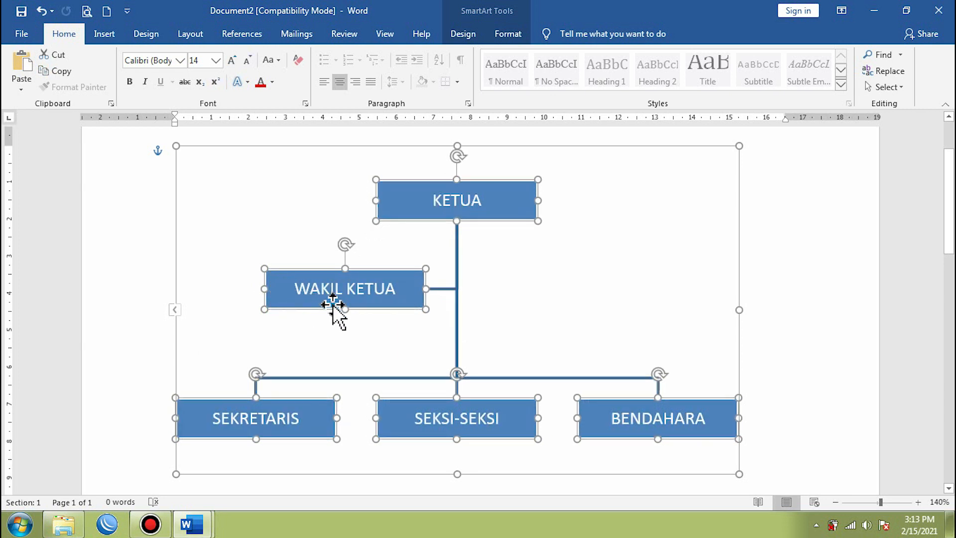
pyautogui.moveTo(346, 305); pyautogui.dragTo(347, 305)
pyautogui.click(588, 281)
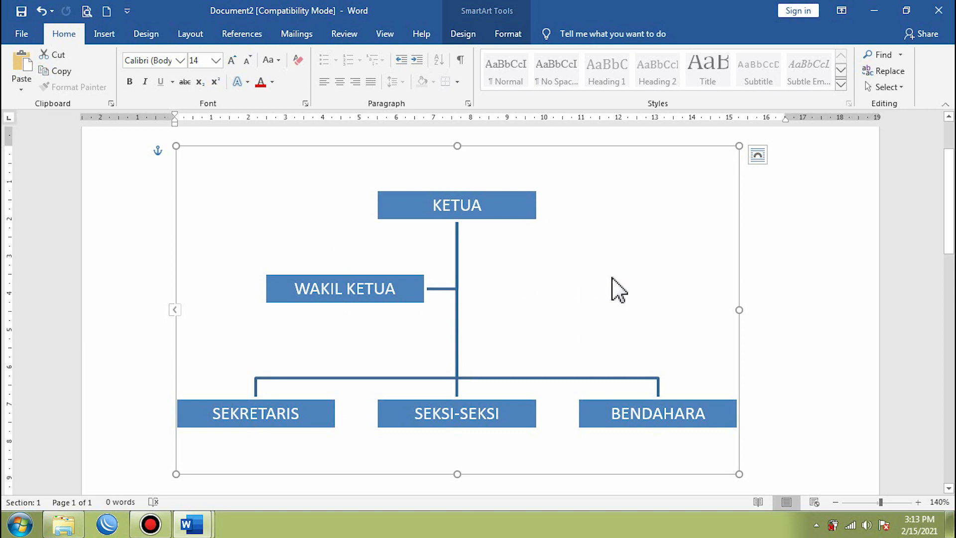
# Step: Compare the chart with the finished organization chart in Document1, and return to Document2
pyautogui.scroll(-3, 581, 298)
pyautogui.scroll(3, 578, 314)
pyautogui.moveTo(194, 519)
pyautogui.click(127, 458)
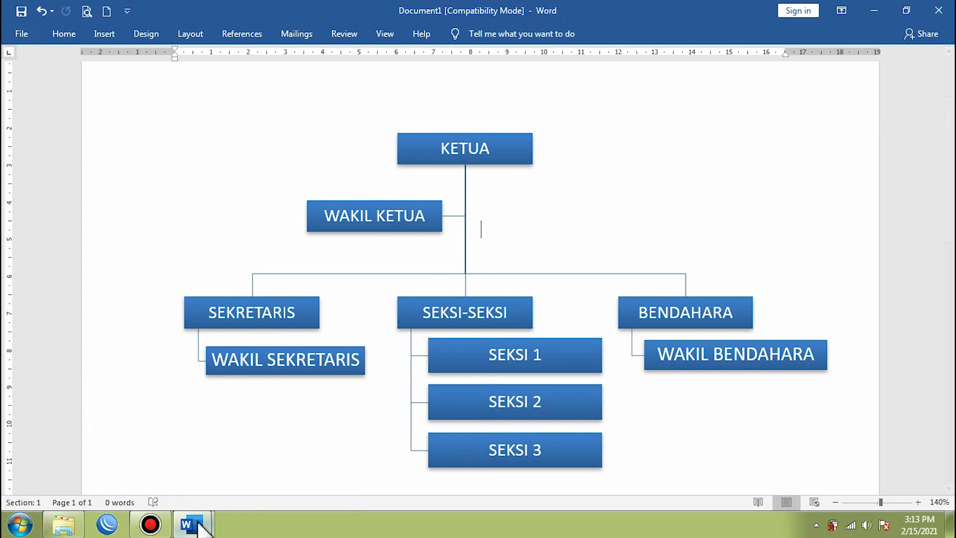
pyautogui.moveTo(192, 523)
pyautogui.click(254, 471)
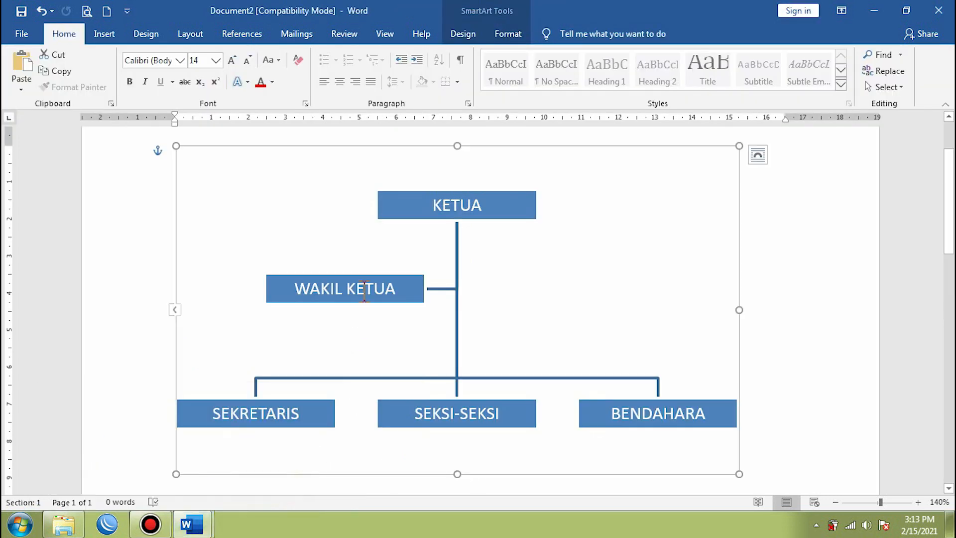
# Step: Move the WAKIL KETUA box straight up so it sits just below the level of the KETUA box
pyautogui.scroll(-1, 374, 281)
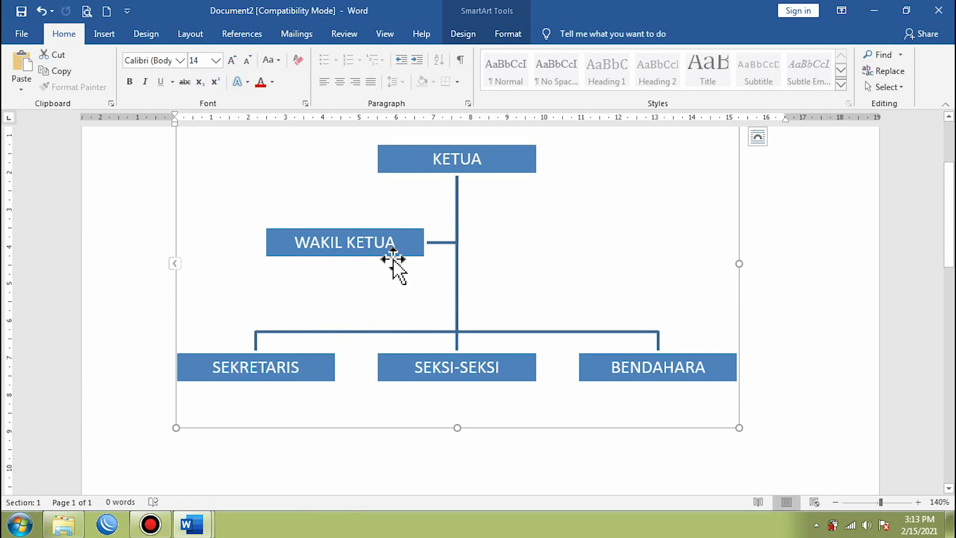
pyautogui.click(392, 231)
pyautogui.moveTo(393, 231); pyautogui.dragTo(393, 204)
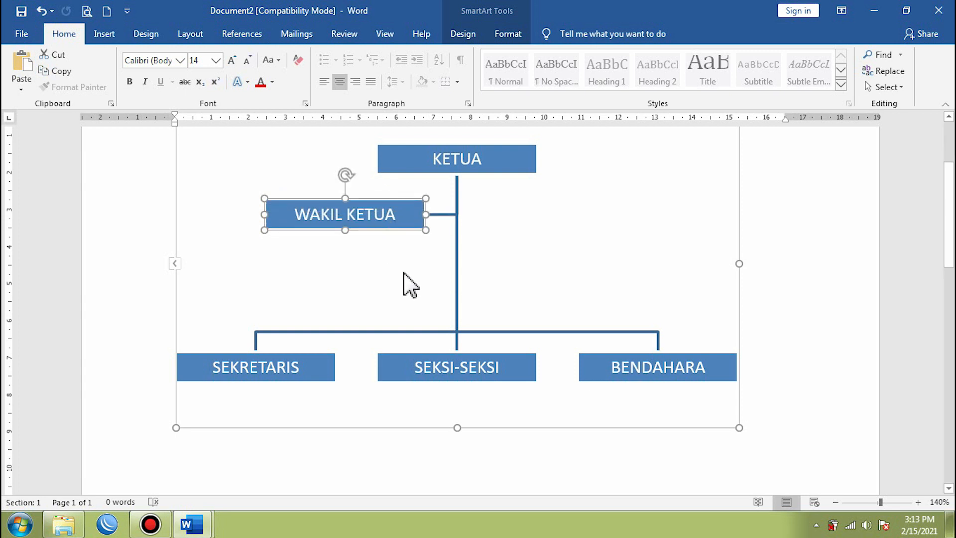
# Step: Select the SEKRETARIS, SEKSI-SEKSI and BENDAHARA boxes together, move them straight up to just below WAKIL KETUA, and deselect them
pyautogui.click(312, 371)
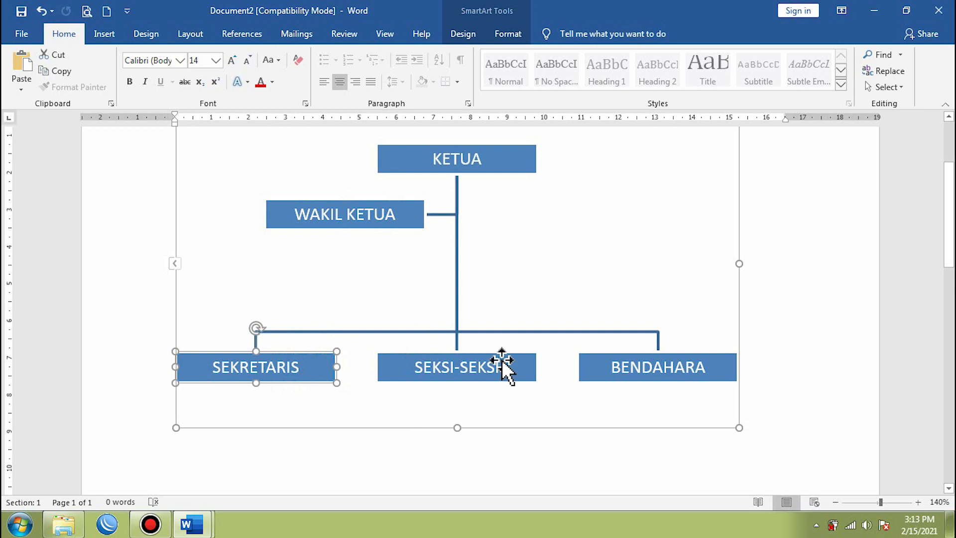
pyautogui.click(273, 364)
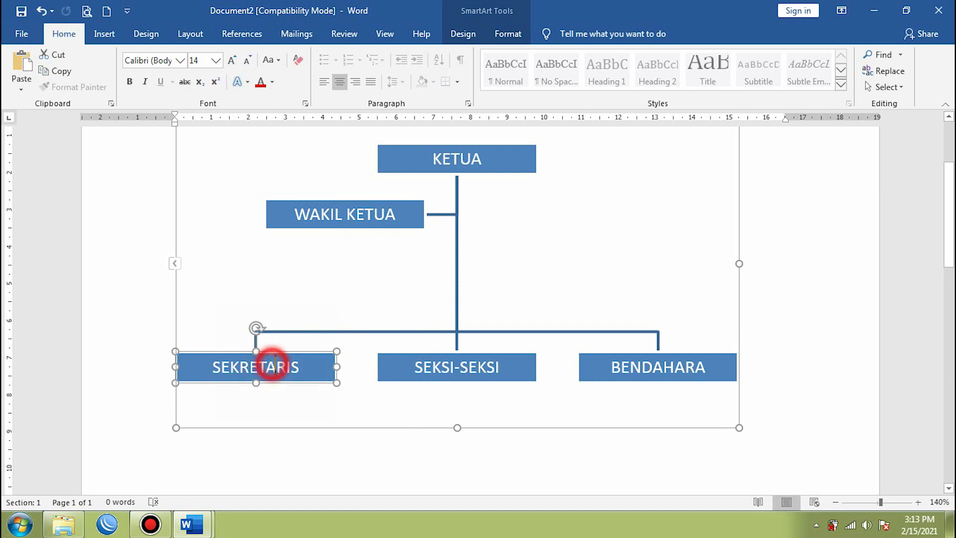
pyautogui.click(498, 371)
pyautogui.click(636, 368)
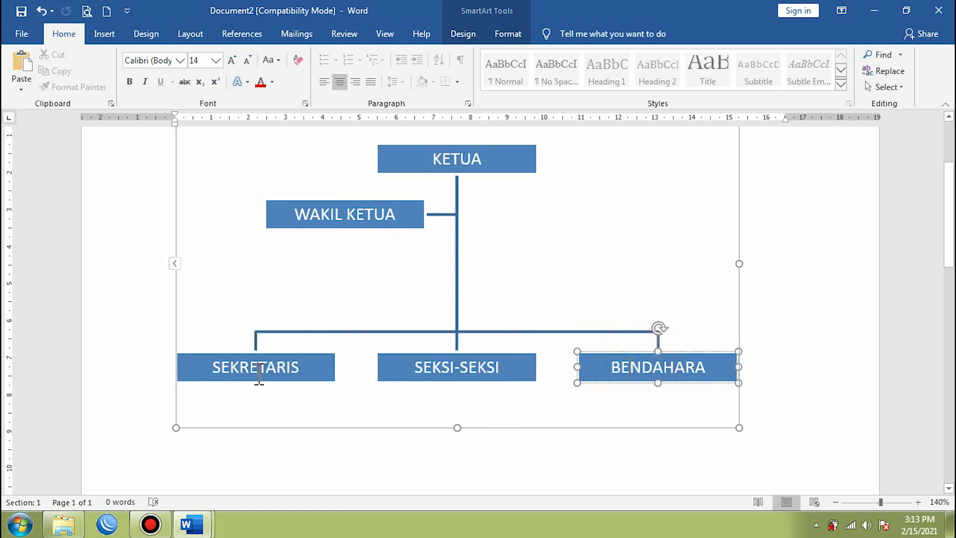
pyautogui.click(314, 367)
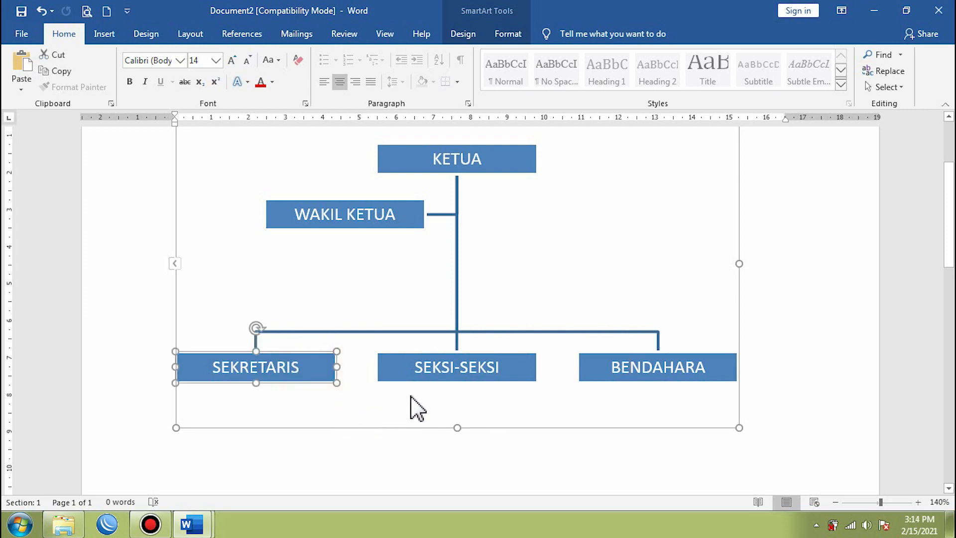
pyautogui.keyDown('ctrl'); pyautogui.click(516, 366); pyautogui.keyUp('ctrl')
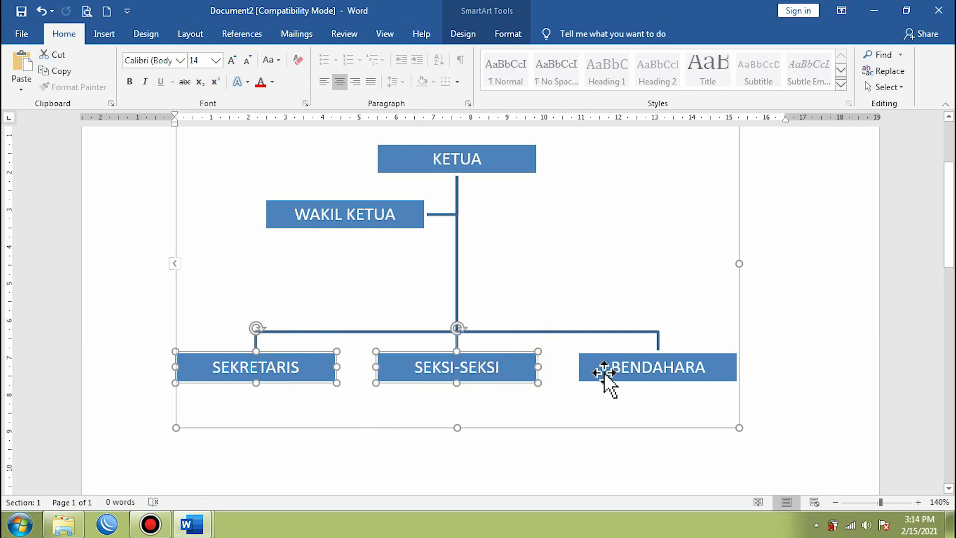
pyautogui.keyDown('ctrl'); pyautogui.click(709, 360); pyautogui.keyUp('ctrl')
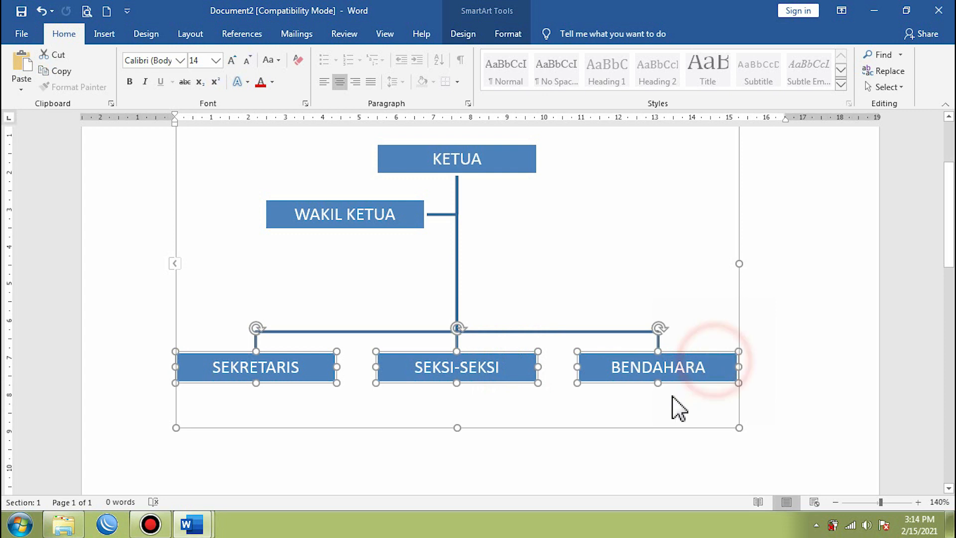
pyautogui.moveTo(509, 360); pyautogui.dragTo(505, 277)
pyautogui.click(506, 344)
pyautogui.click(543, 338)
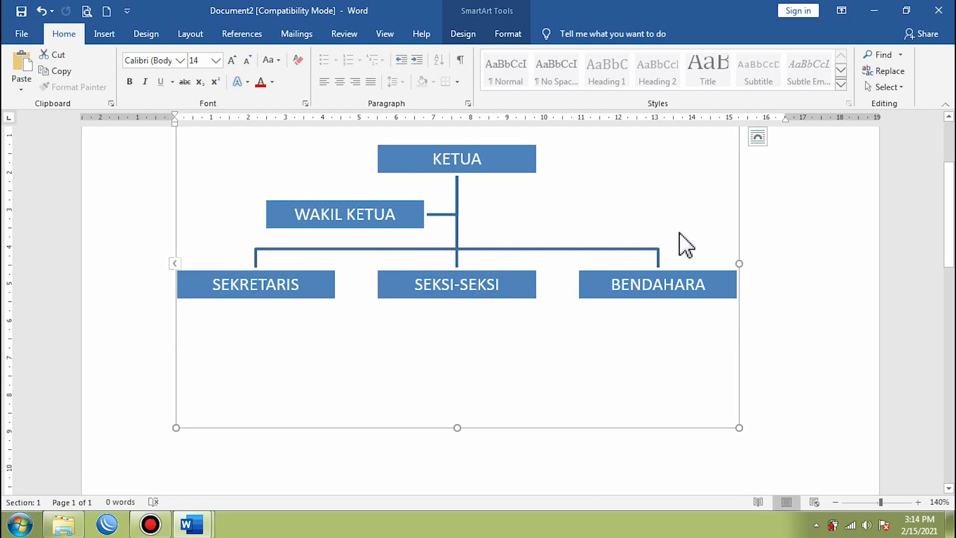
pyautogui.click(473, 248)
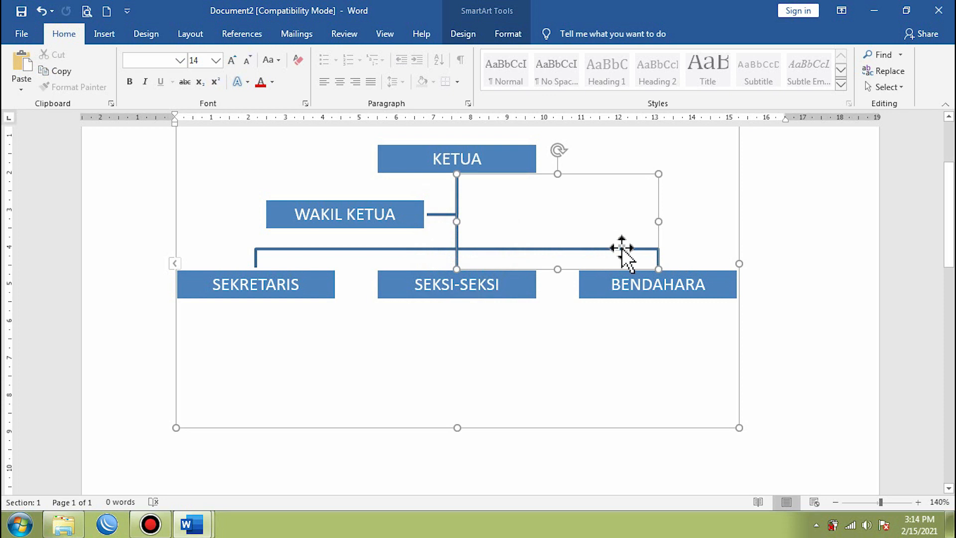
pyautogui.click(699, 219)
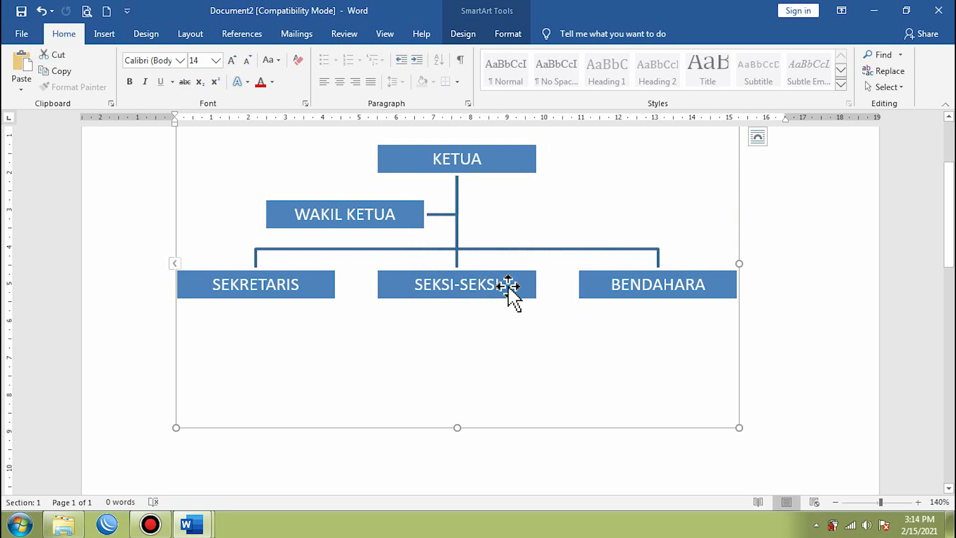
pyautogui.scroll(3, 425, 337)
pyautogui.scroll(-3, 421, 323)
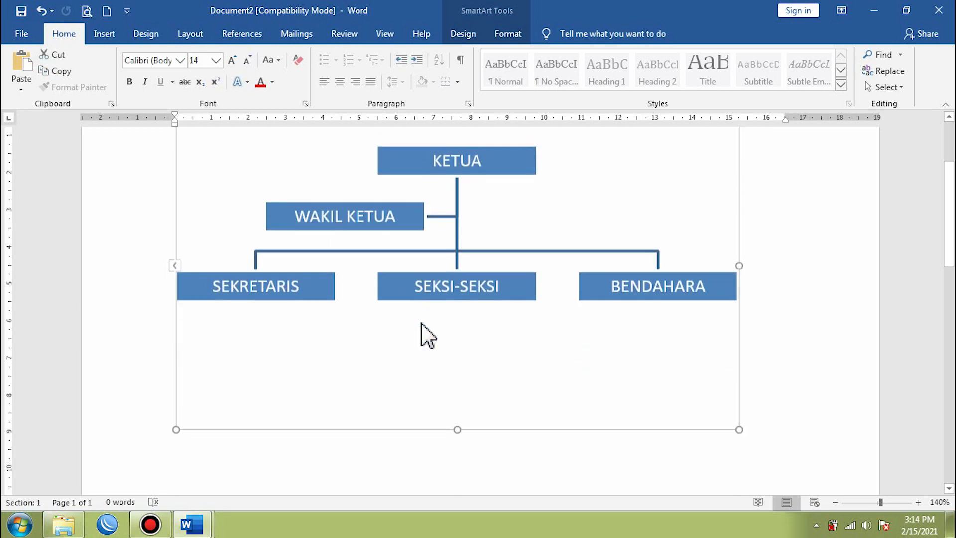
# Step: Add a new shape below the SEKRETARIS box
pyautogui.click(301, 288)
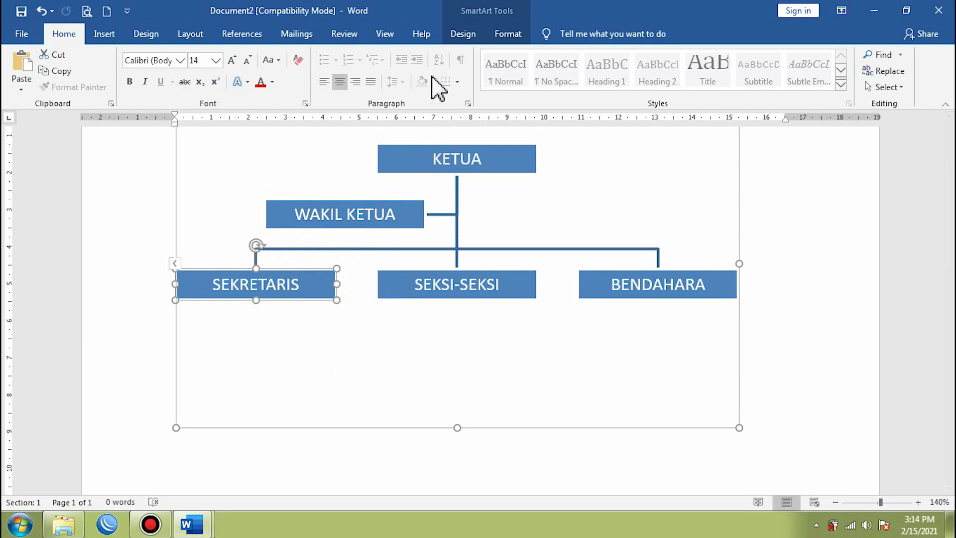
pyautogui.click(464, 34)
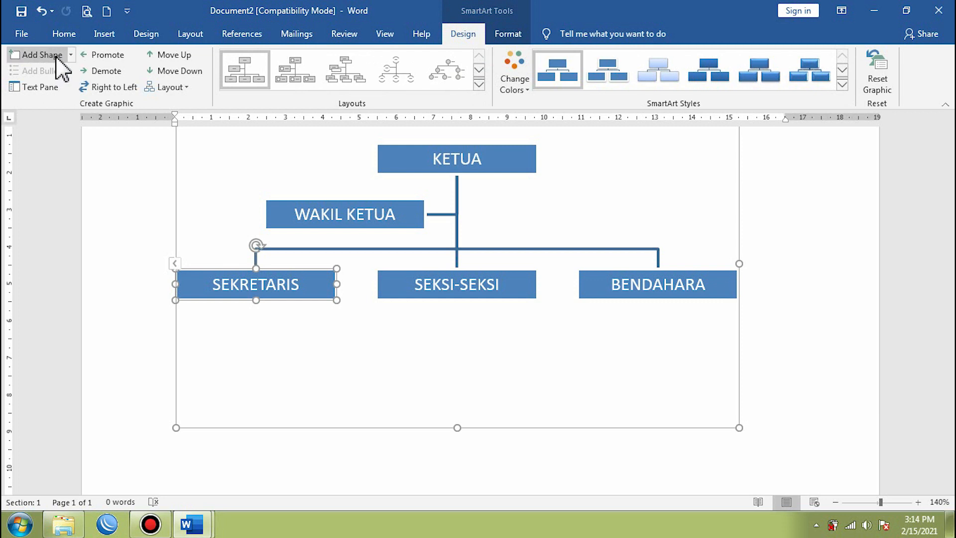
pyautogui.rightClick(314, 286)
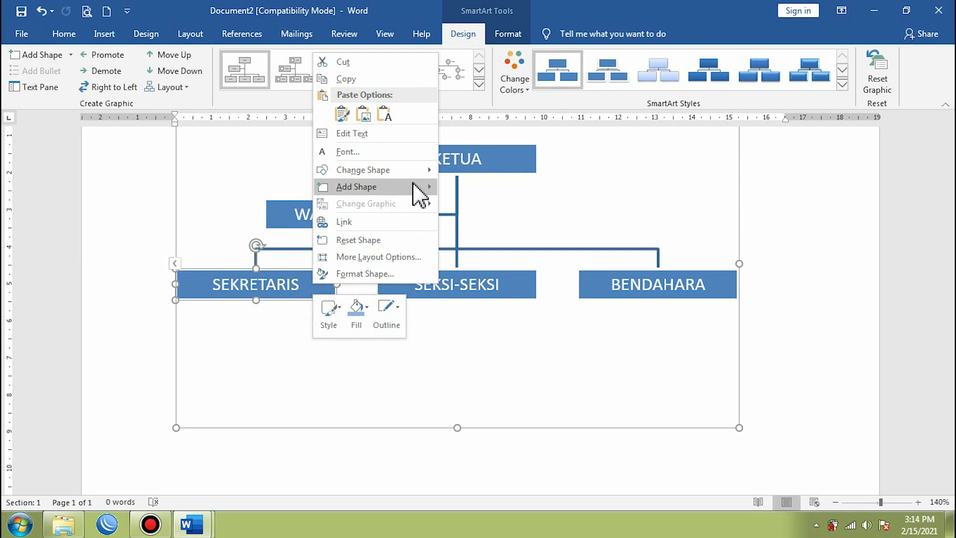
pyautogui.moveTo(413, 185)
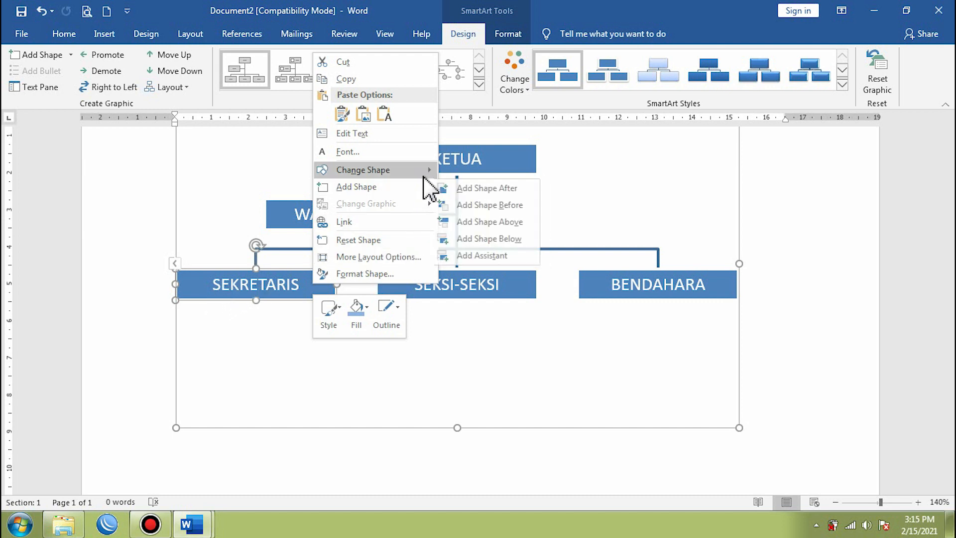
pyautogui.click(486, 240)
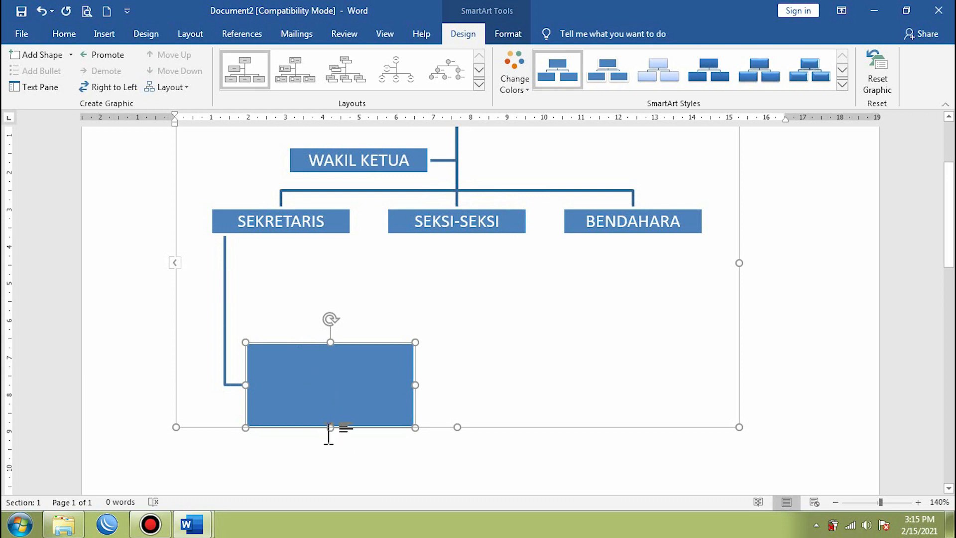
# Step: Reduce the height of the new empty box to roughly half and move it up to just below SEKRETARIS
pyautogui.moveTo(329, 343); pyautogui.dragTo(329, 383)
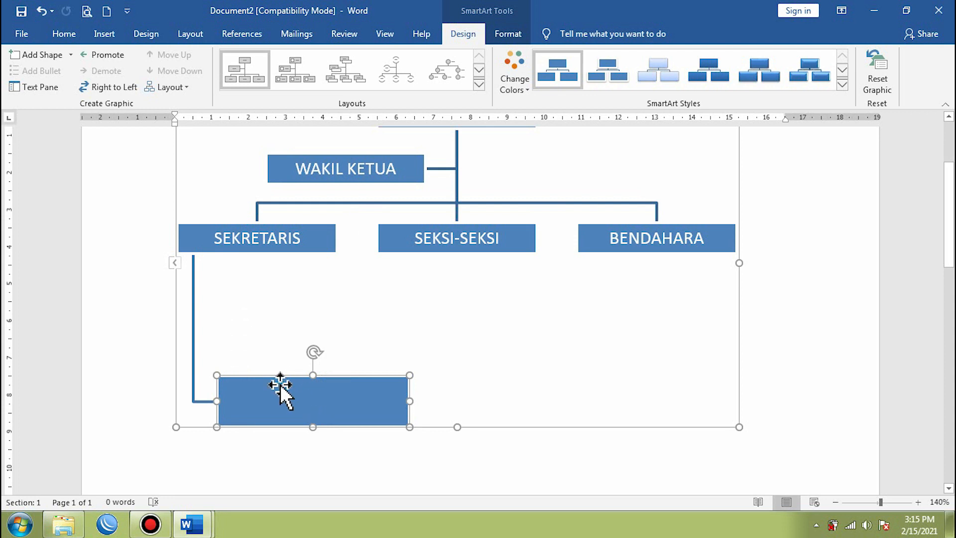
pyautogui.moveTo(281, 398); pyautogui.dragTo(281, 291)
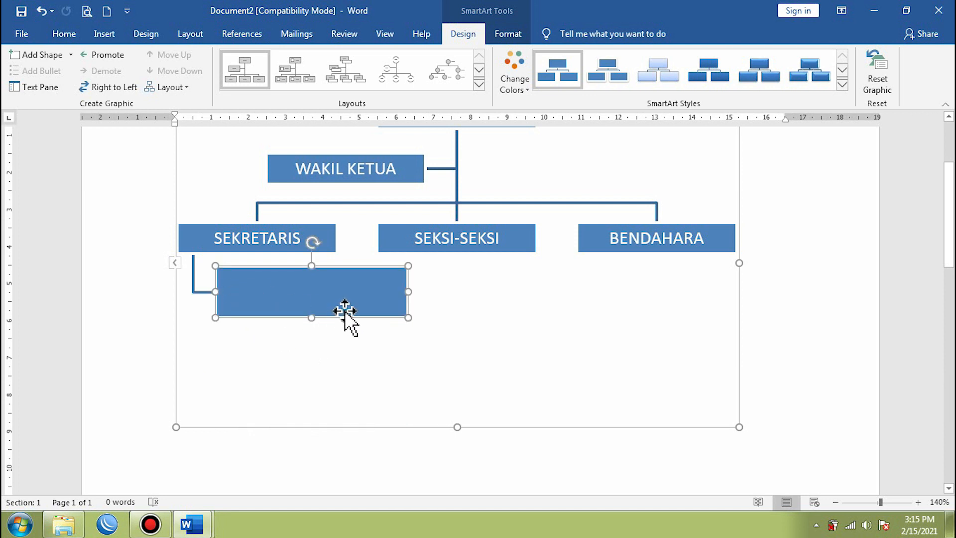
# Step: Enter the text WAKIL in the new box below SEKRETARIS
pyautogui.click(295, 288)
pyautogui.rightClick(309, 288)
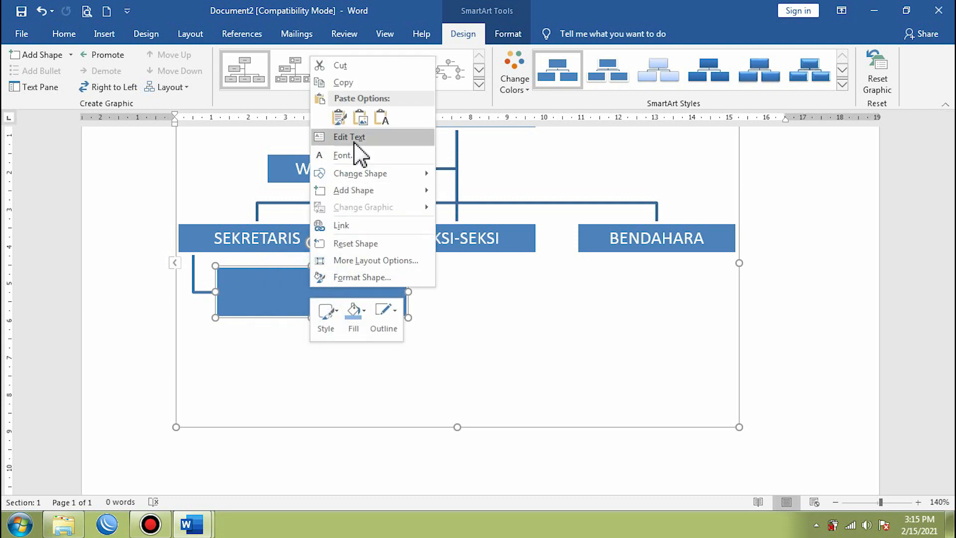
pyautogui.click(394, 138)
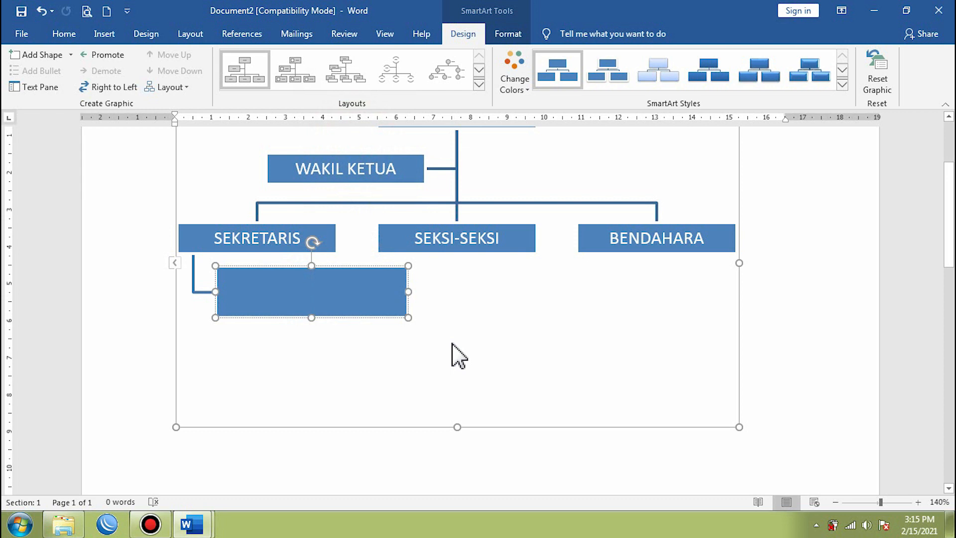
pyautogui.write('WAKIL')
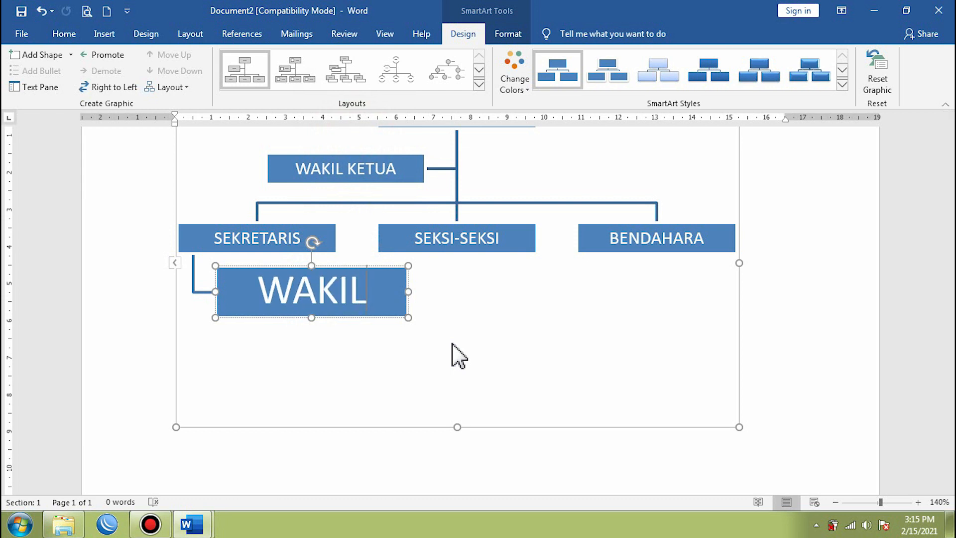